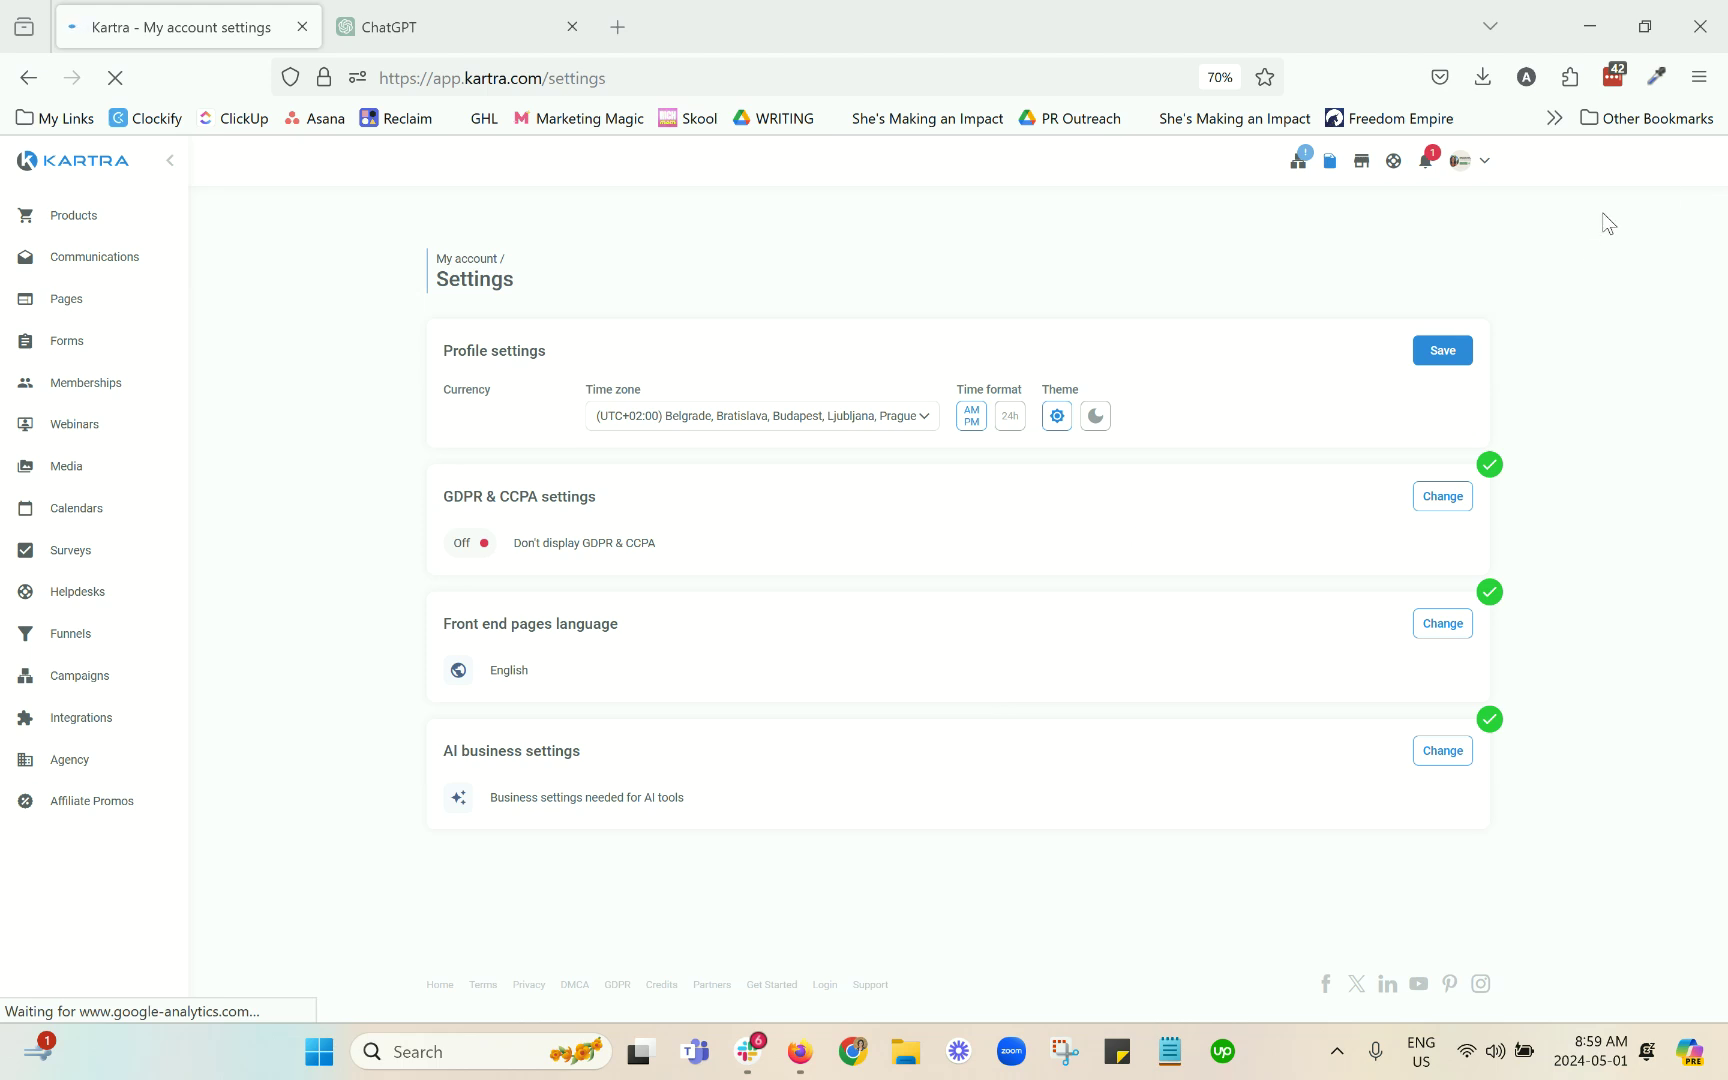
Reload the Kartra account settings page and highlight the AI business settings heading
left_click(1474, 163)
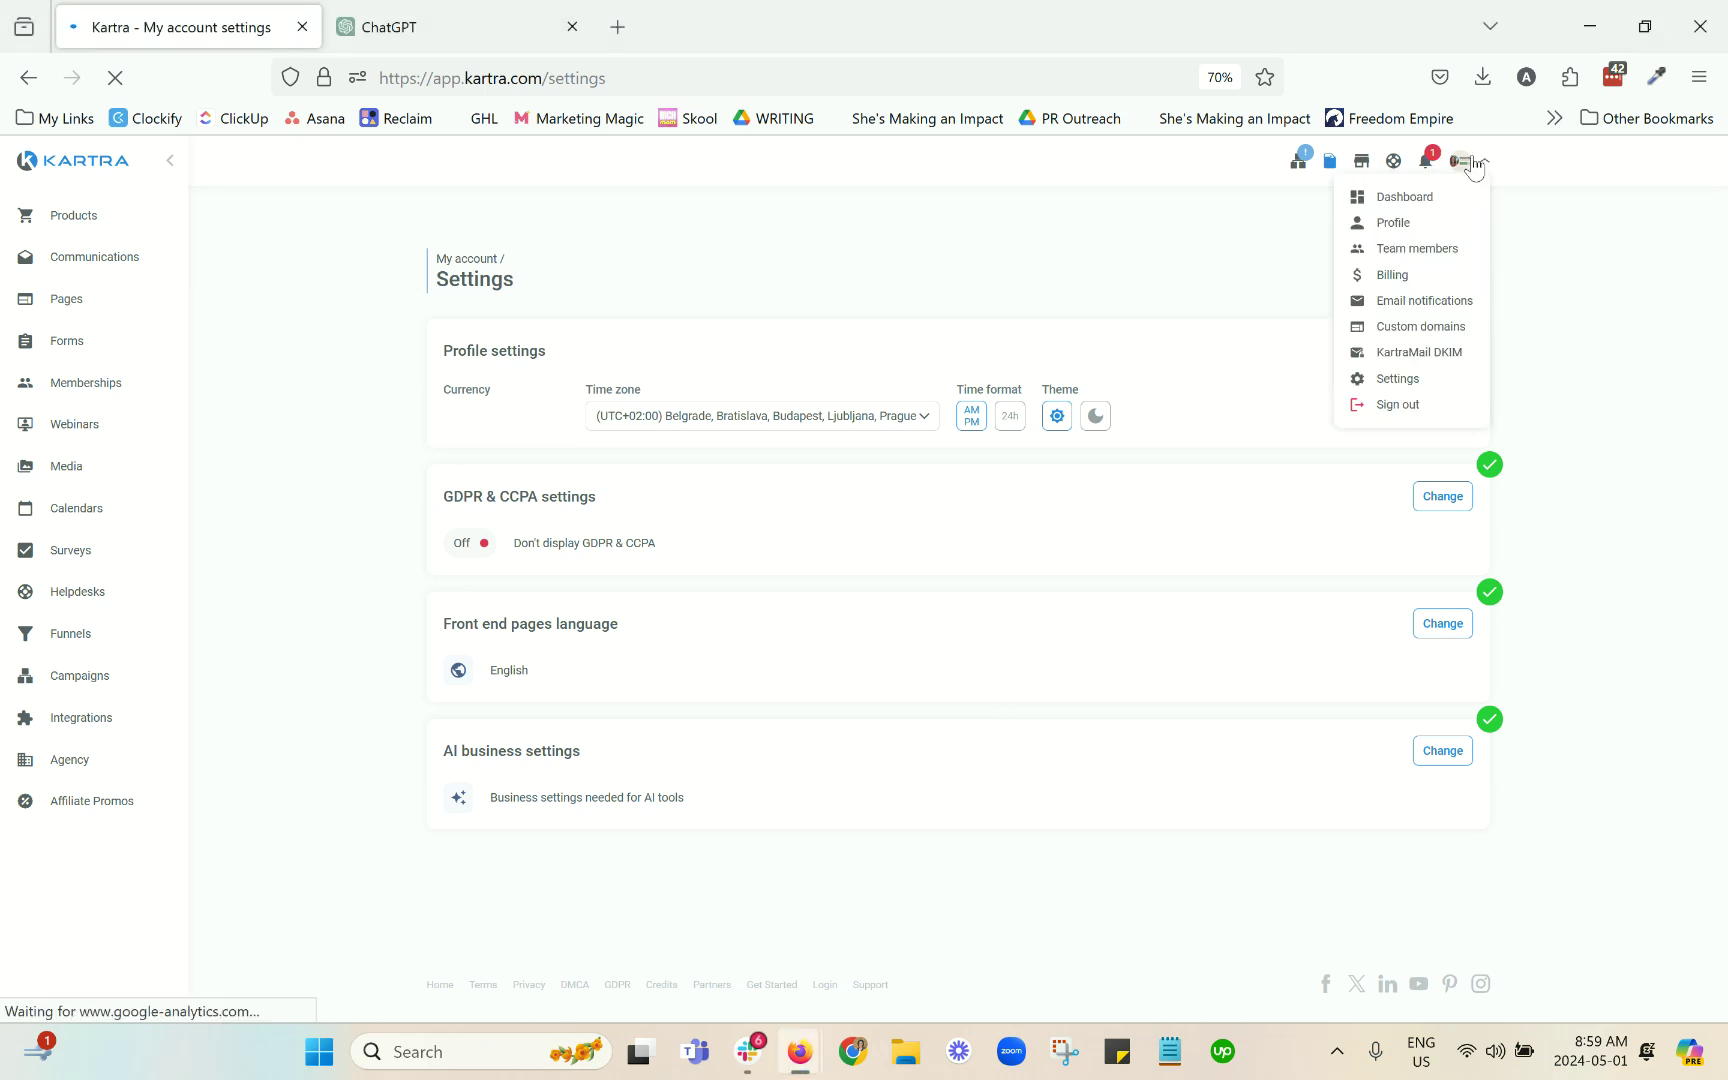
left_click(1400, 381)
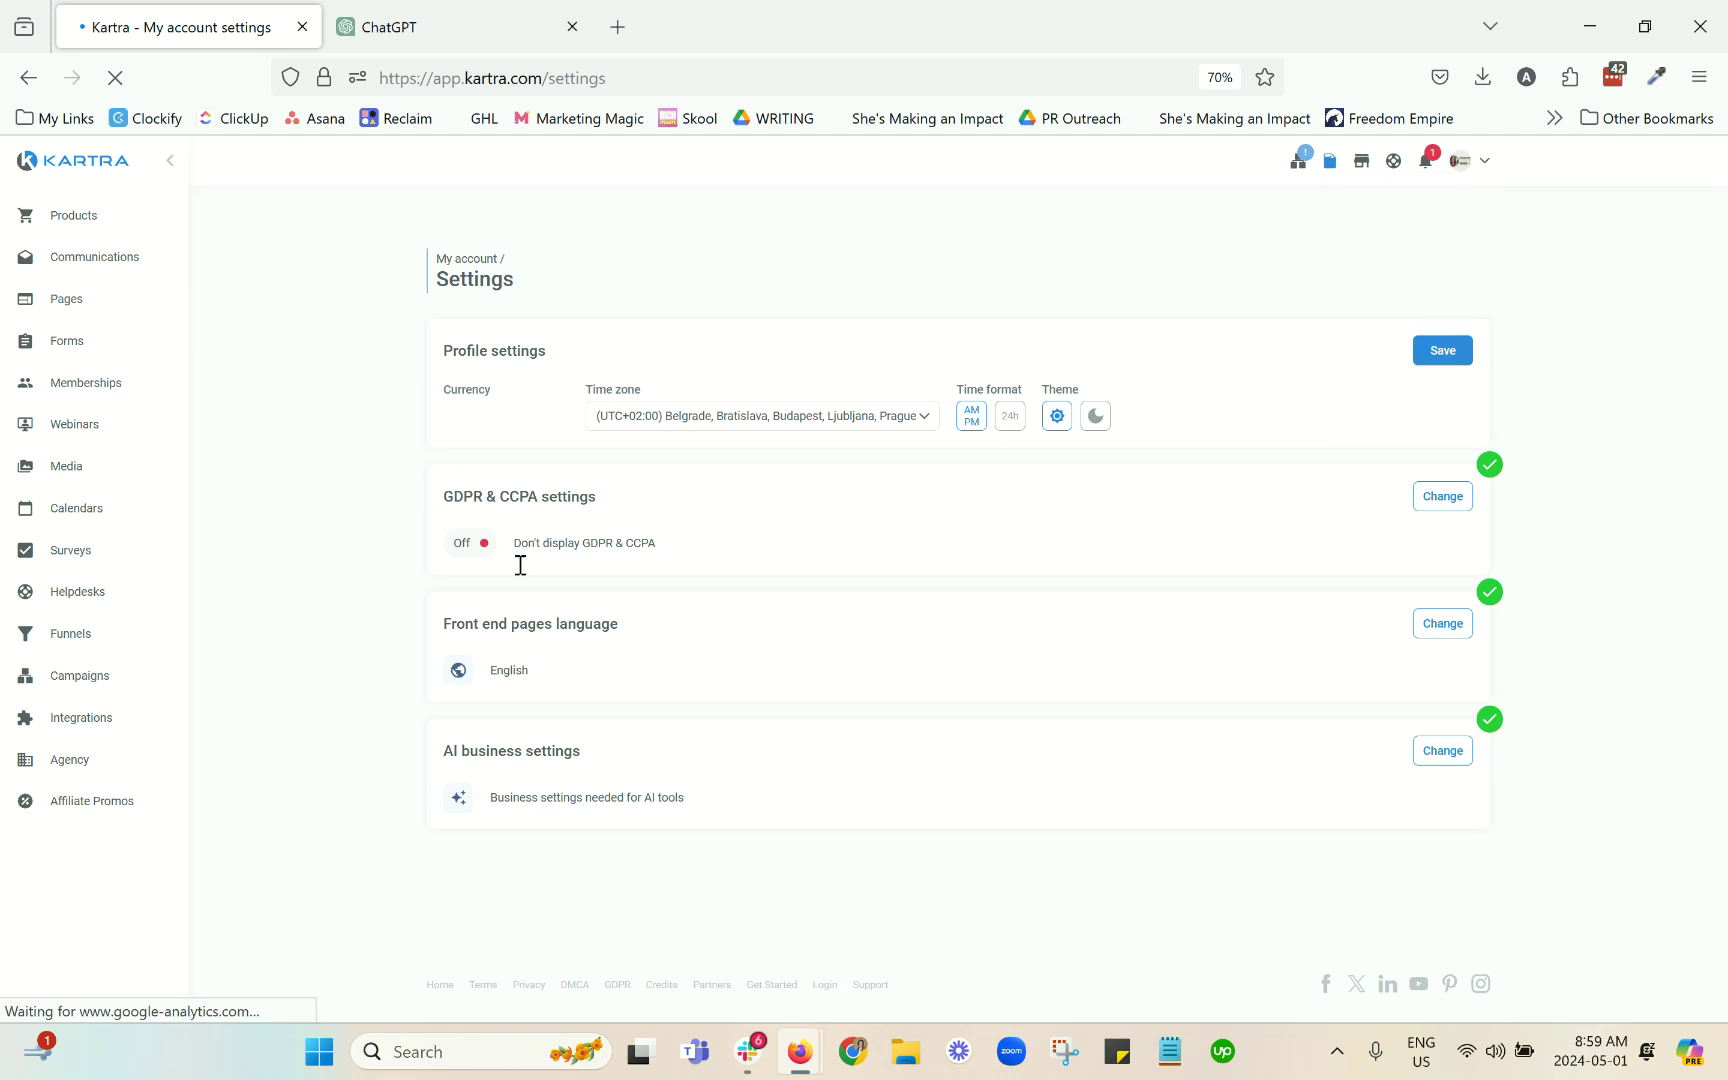
left_click_drag(578, 751, 422, 760)
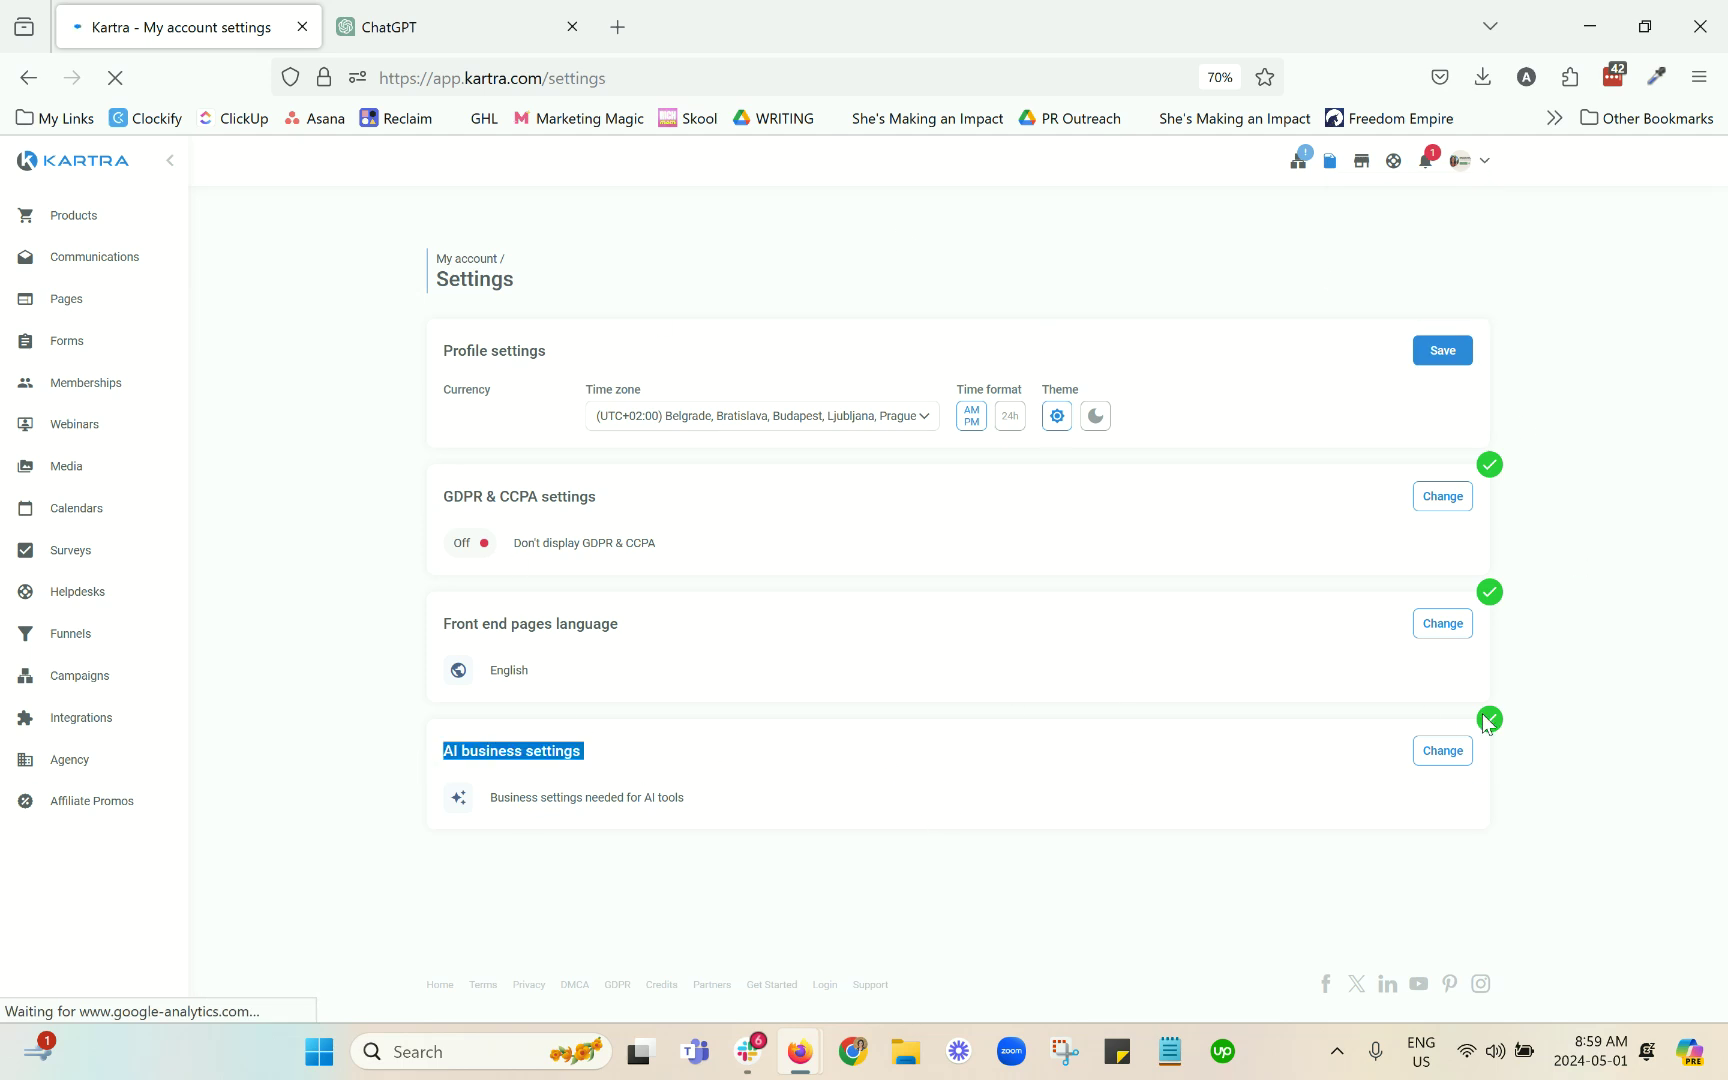
Open the AI business settings form and note the 250-character limit on the products field
left_click(1443, 751)
scroll(1615, 688, "down", 3)
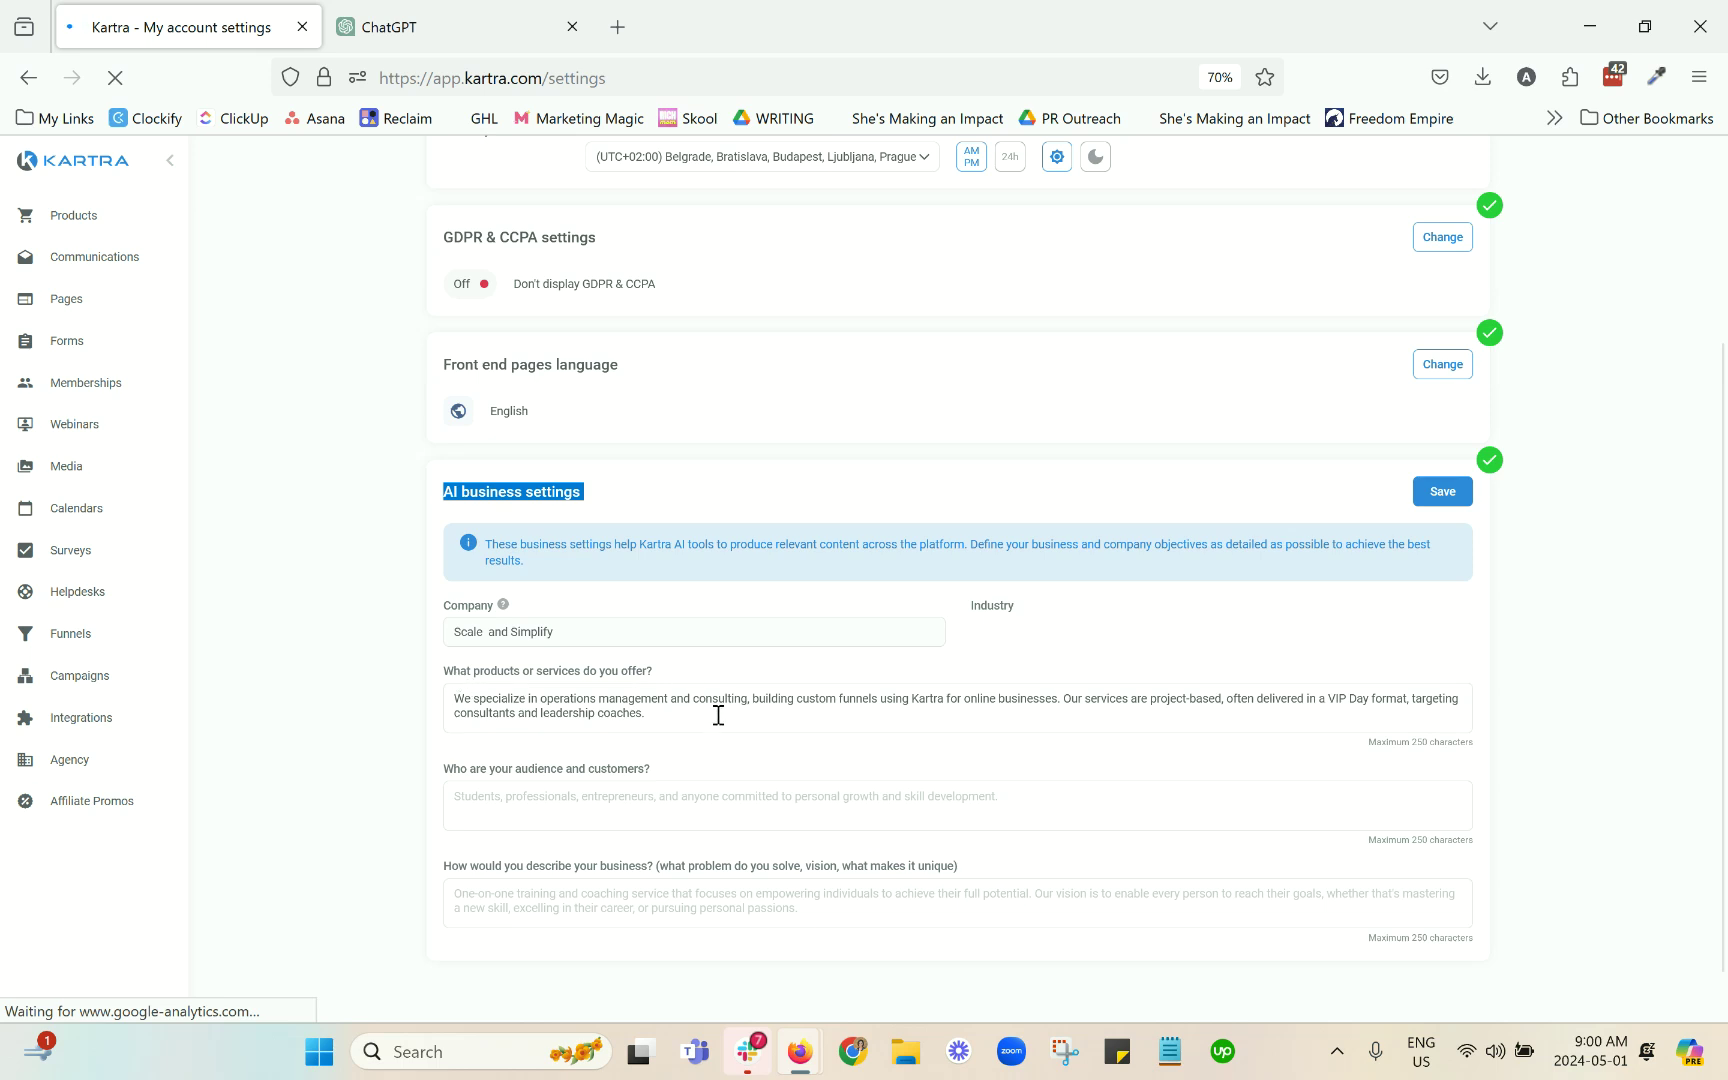
left_click_drag(1366, 742, 1476, 745)
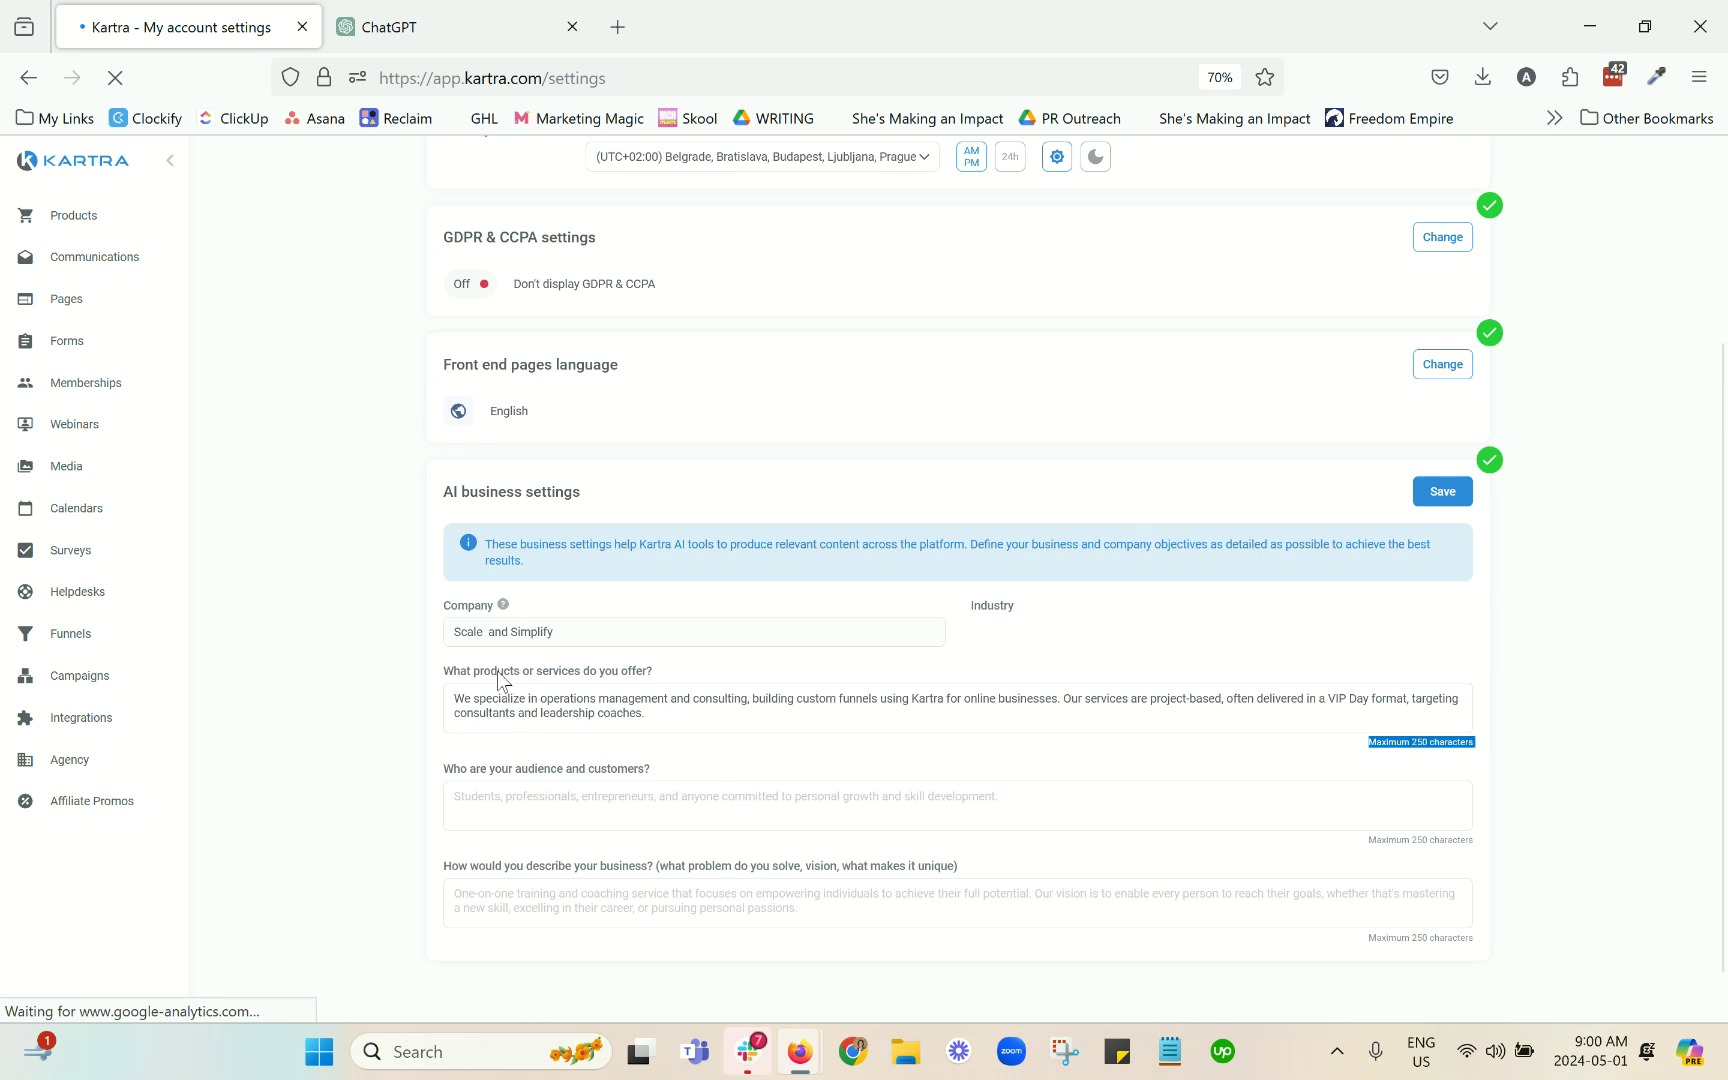
triple_click(529, 772)
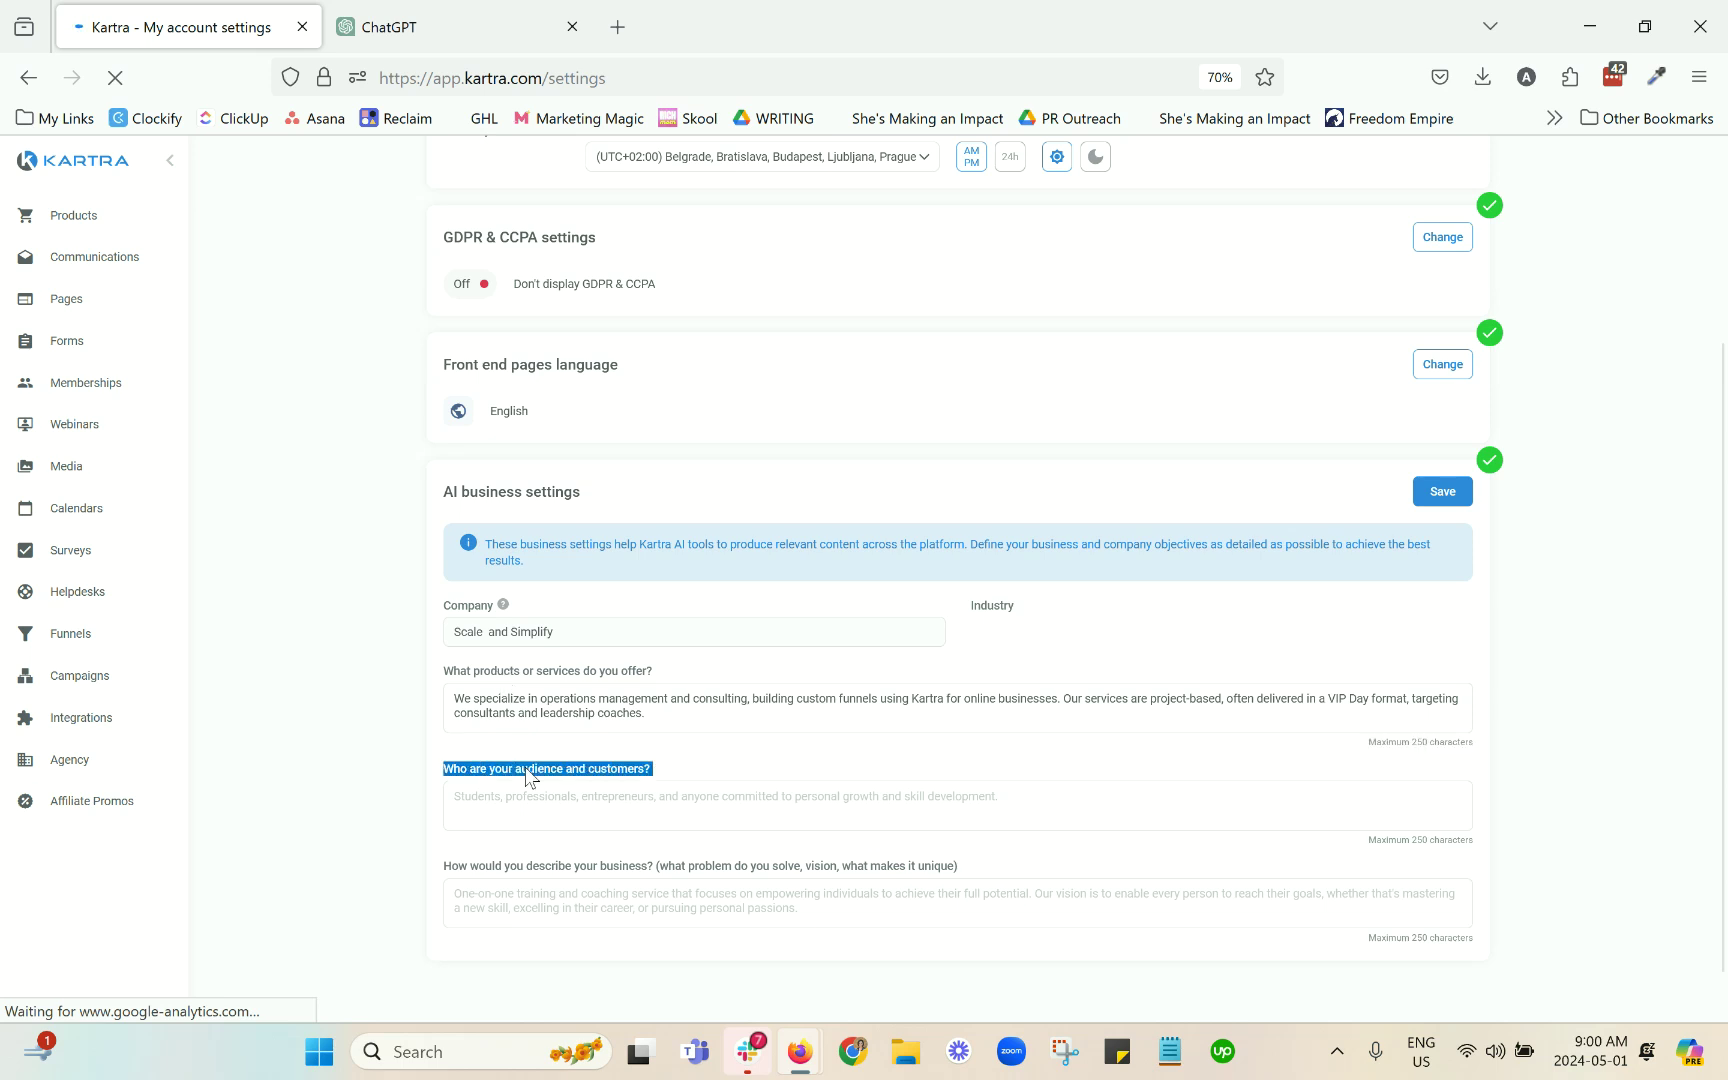
triple_click(541, 872)
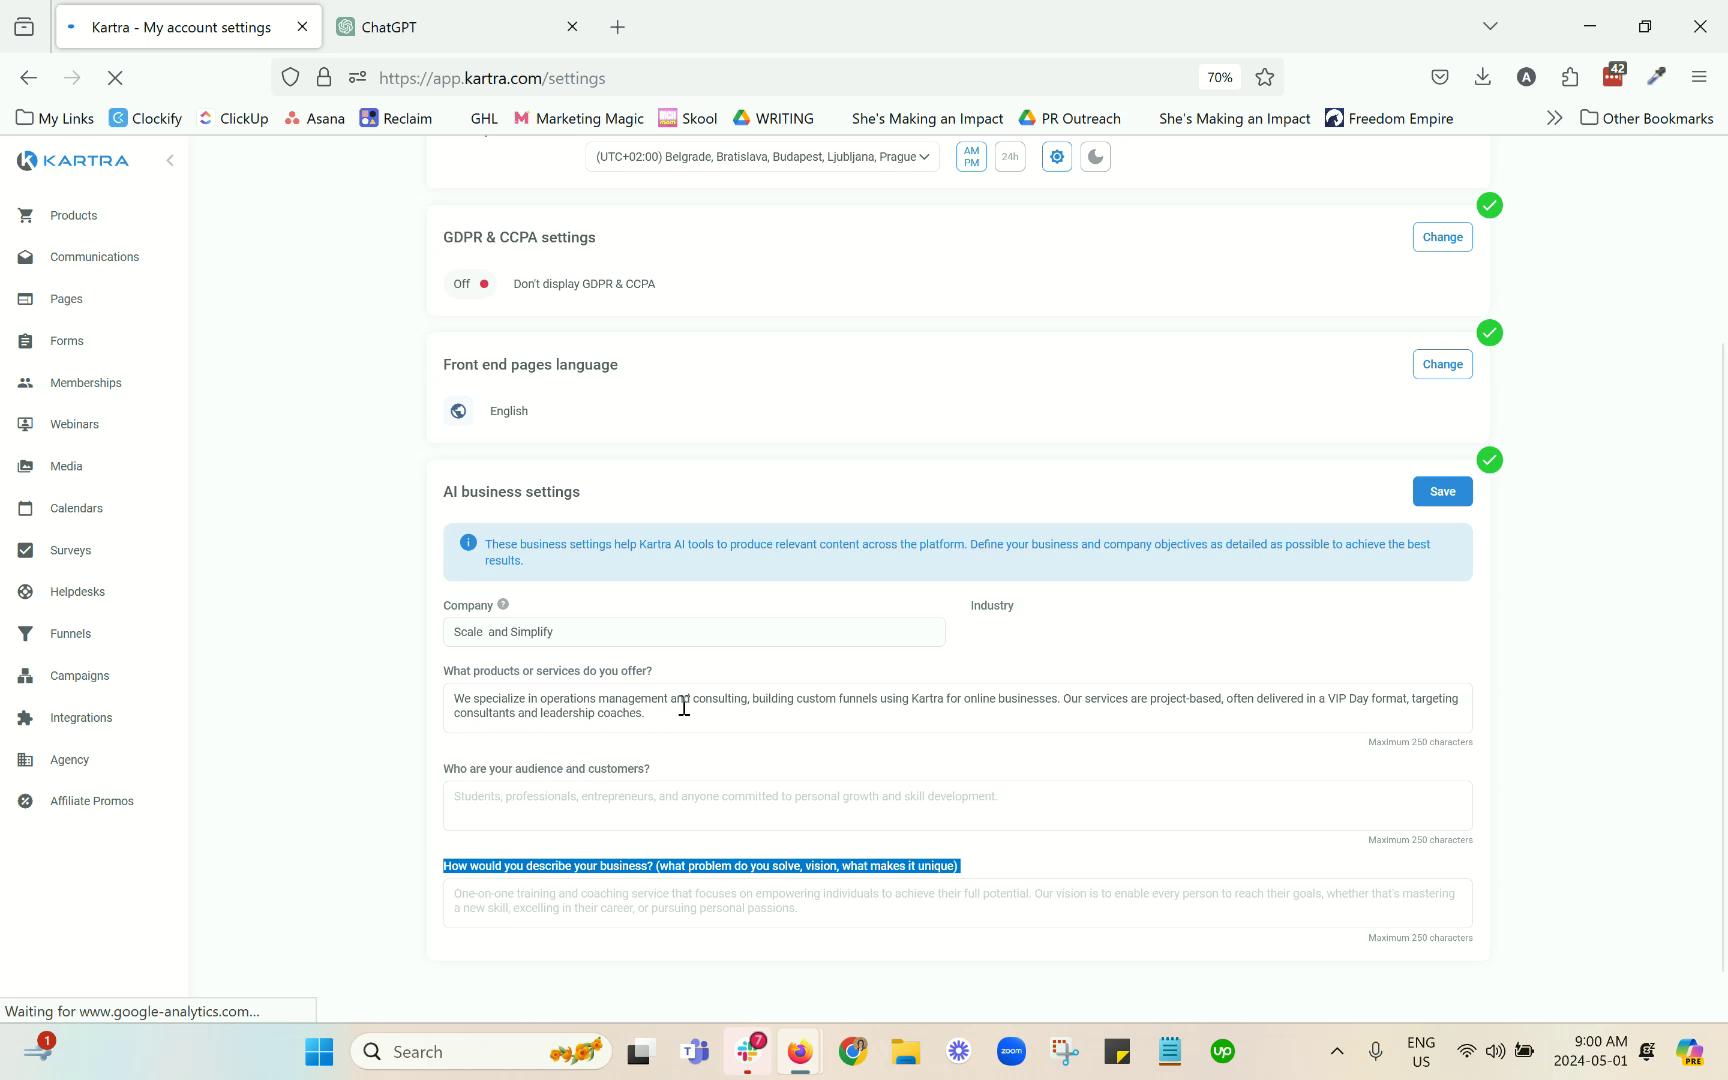
left_click_drag(685, 710, 431, 699)
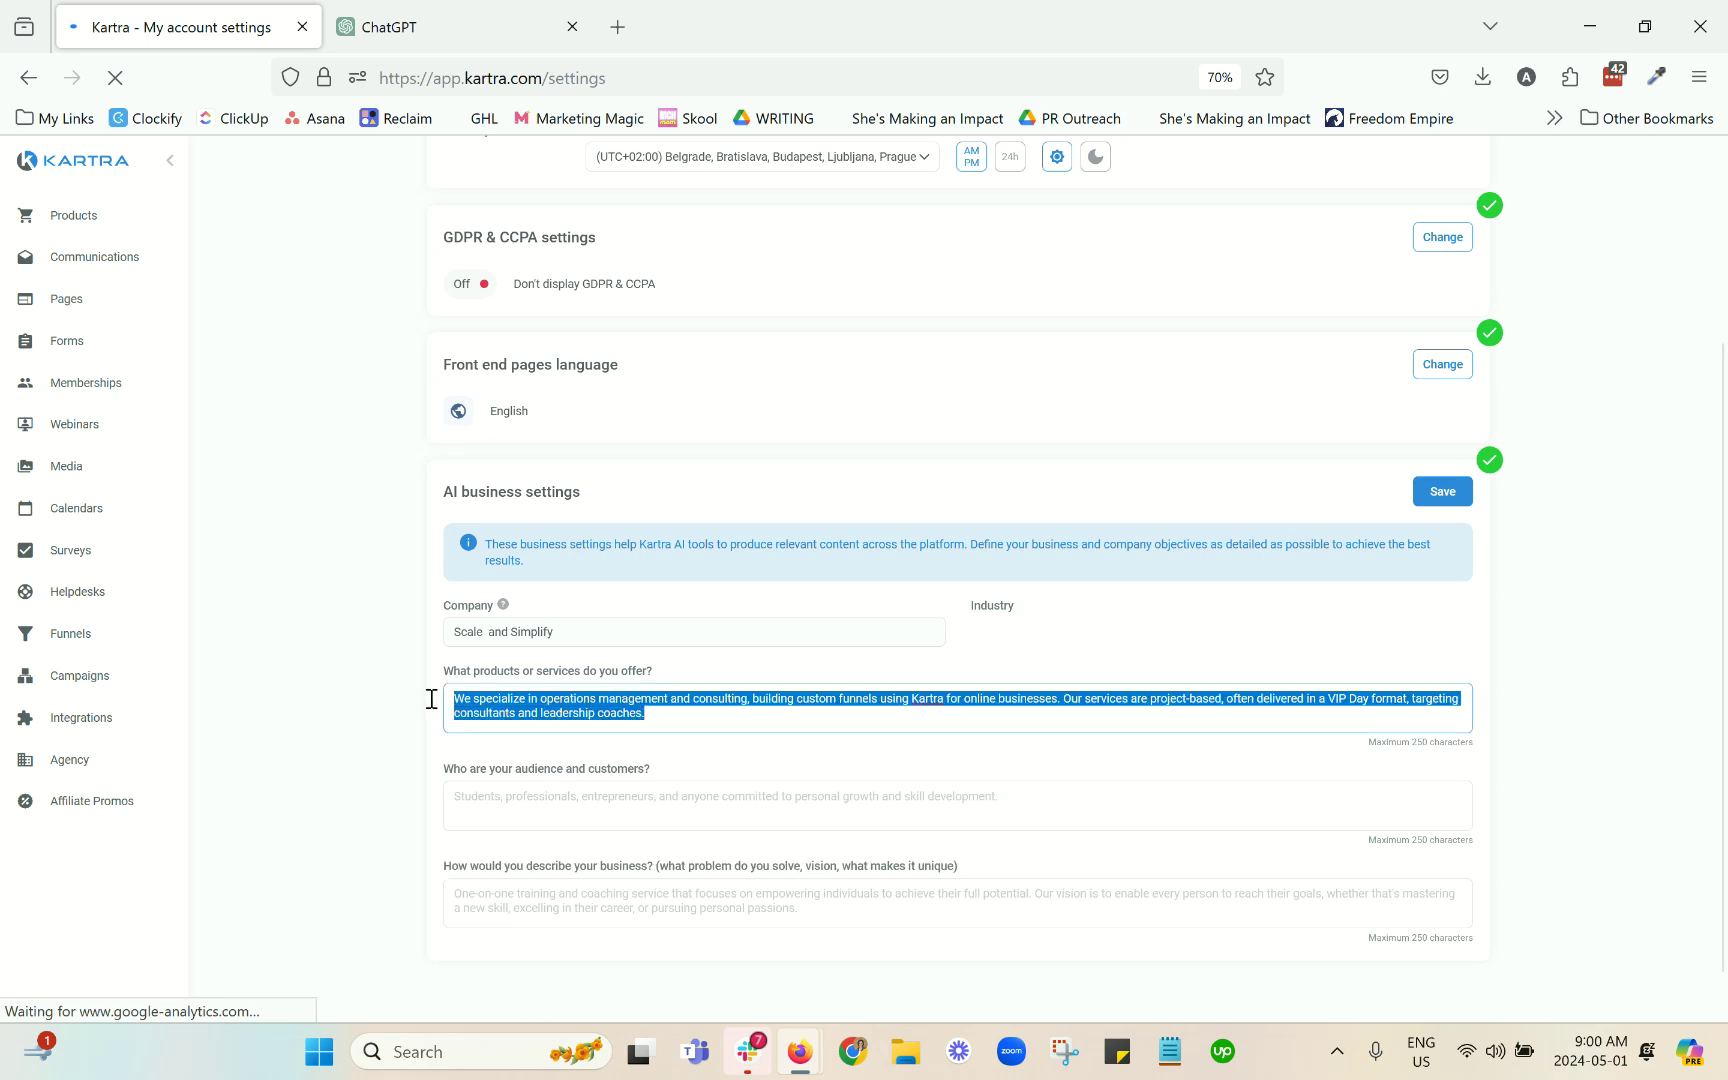
left_click(1612, 679)
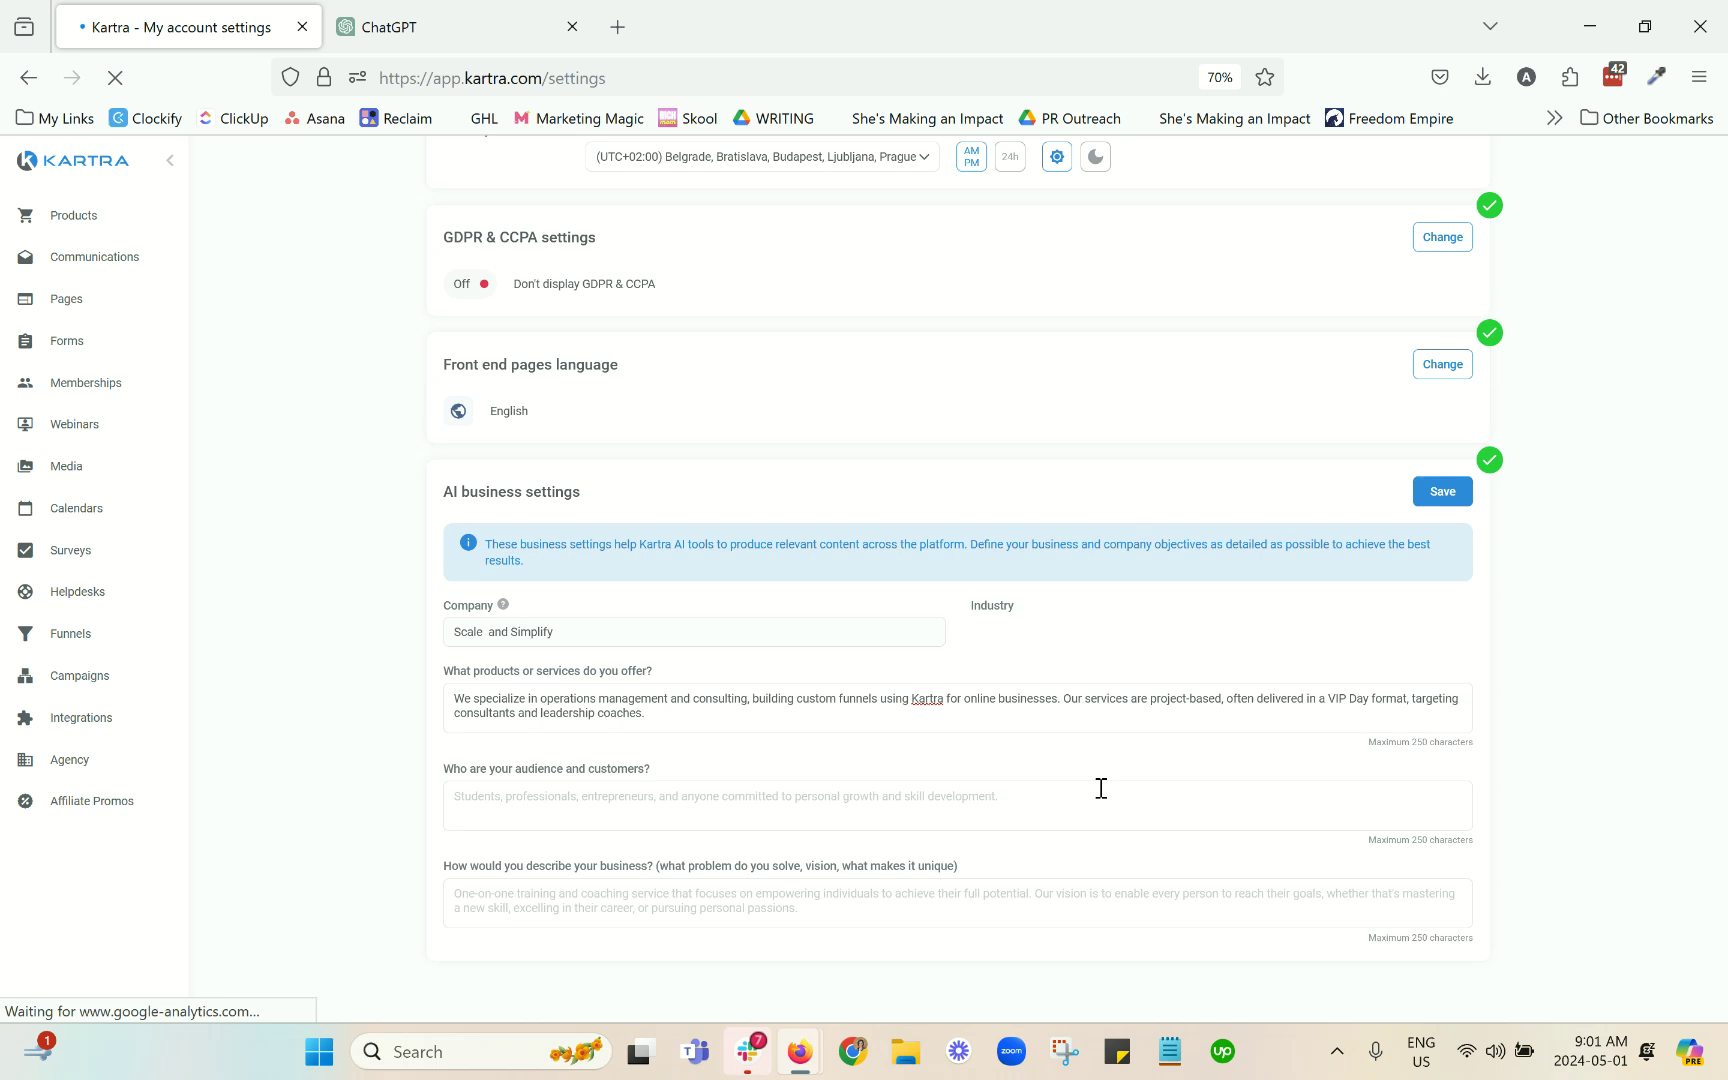
In ChatGPT, highlight the prompt's opening, instructions and clear-and-concise requirement
left_click(447, 18)
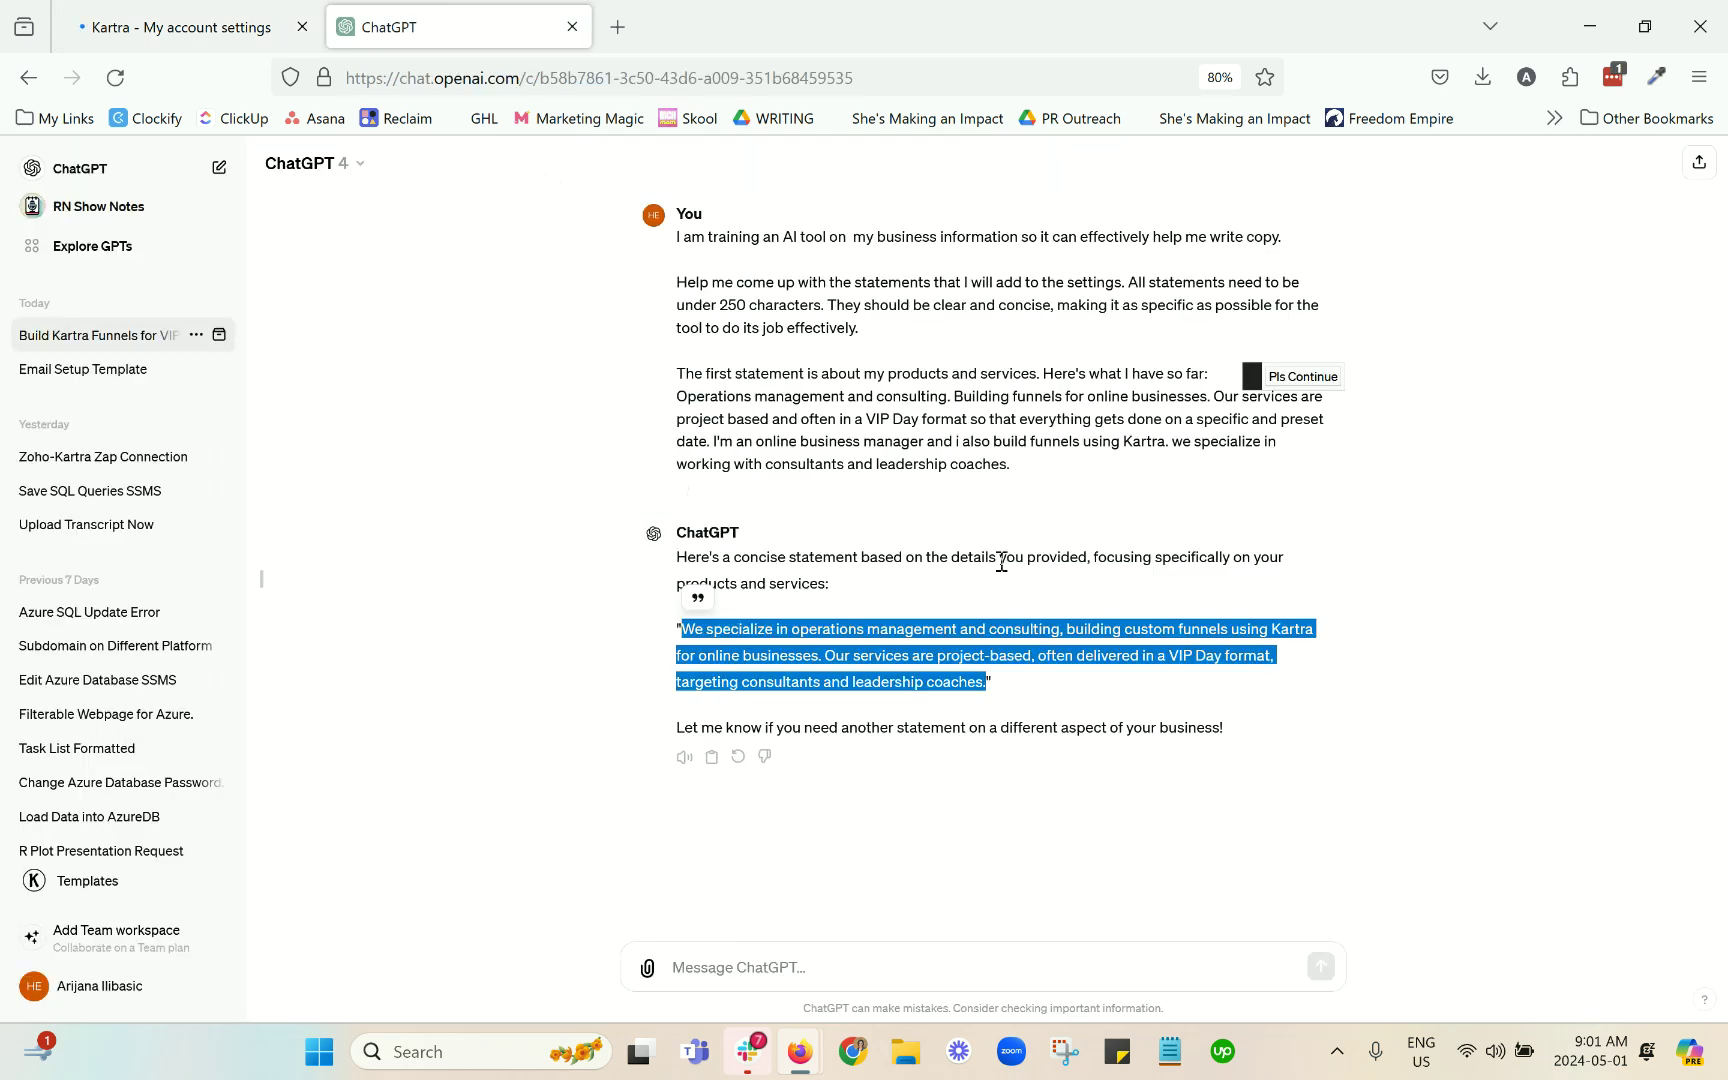
left_click(1127, 593)
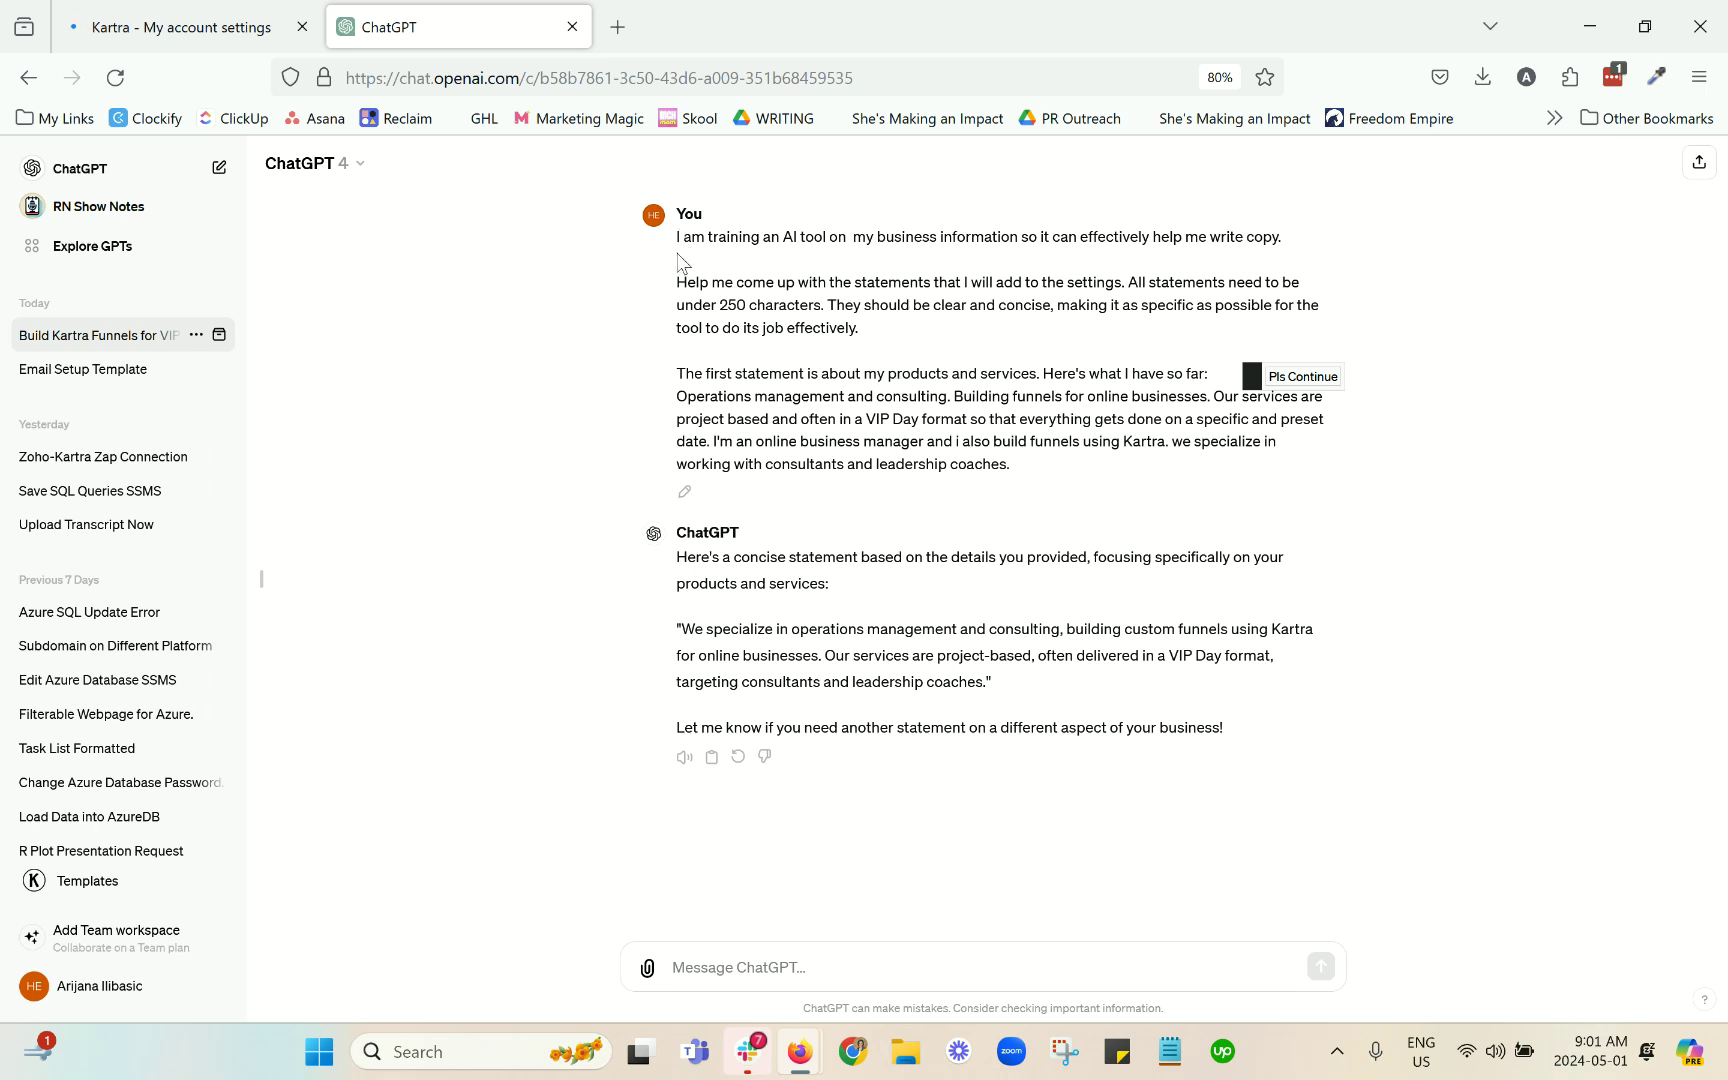
left_click_drag(681, 238, 1262, 264)
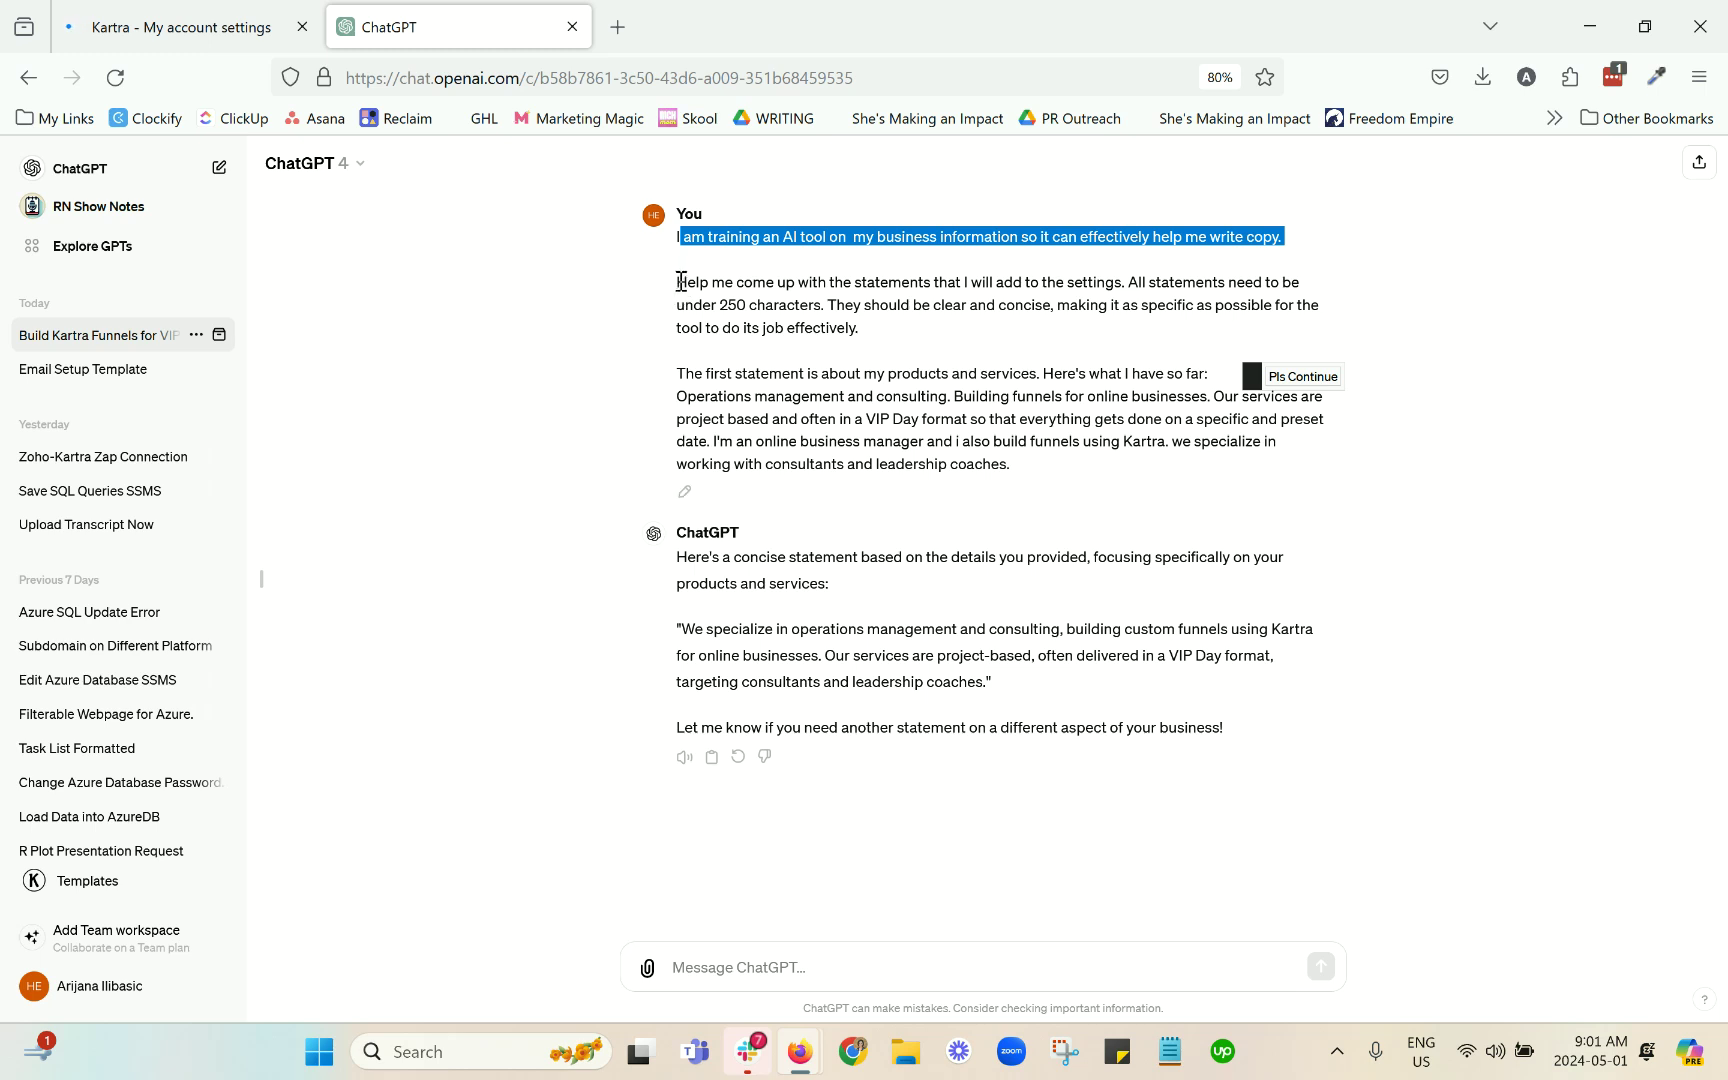
left_click_drag(677, 283, 922, 332)
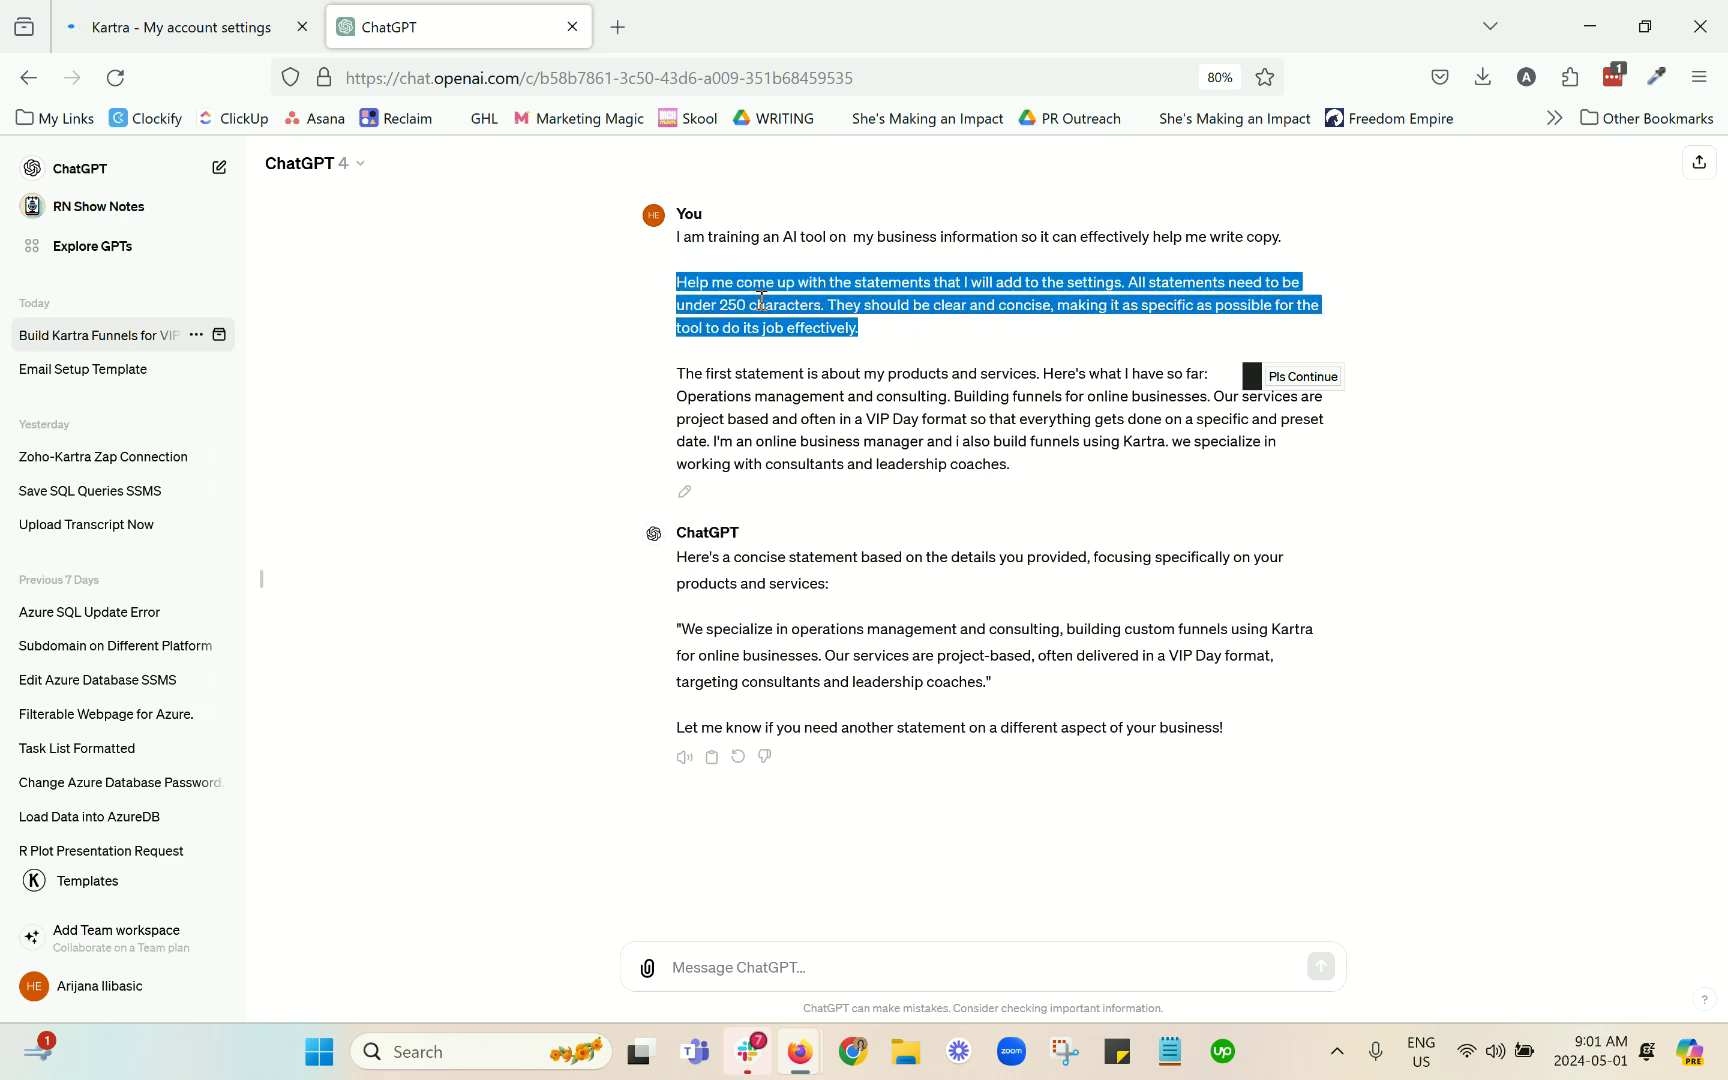
left_click(864, 306)
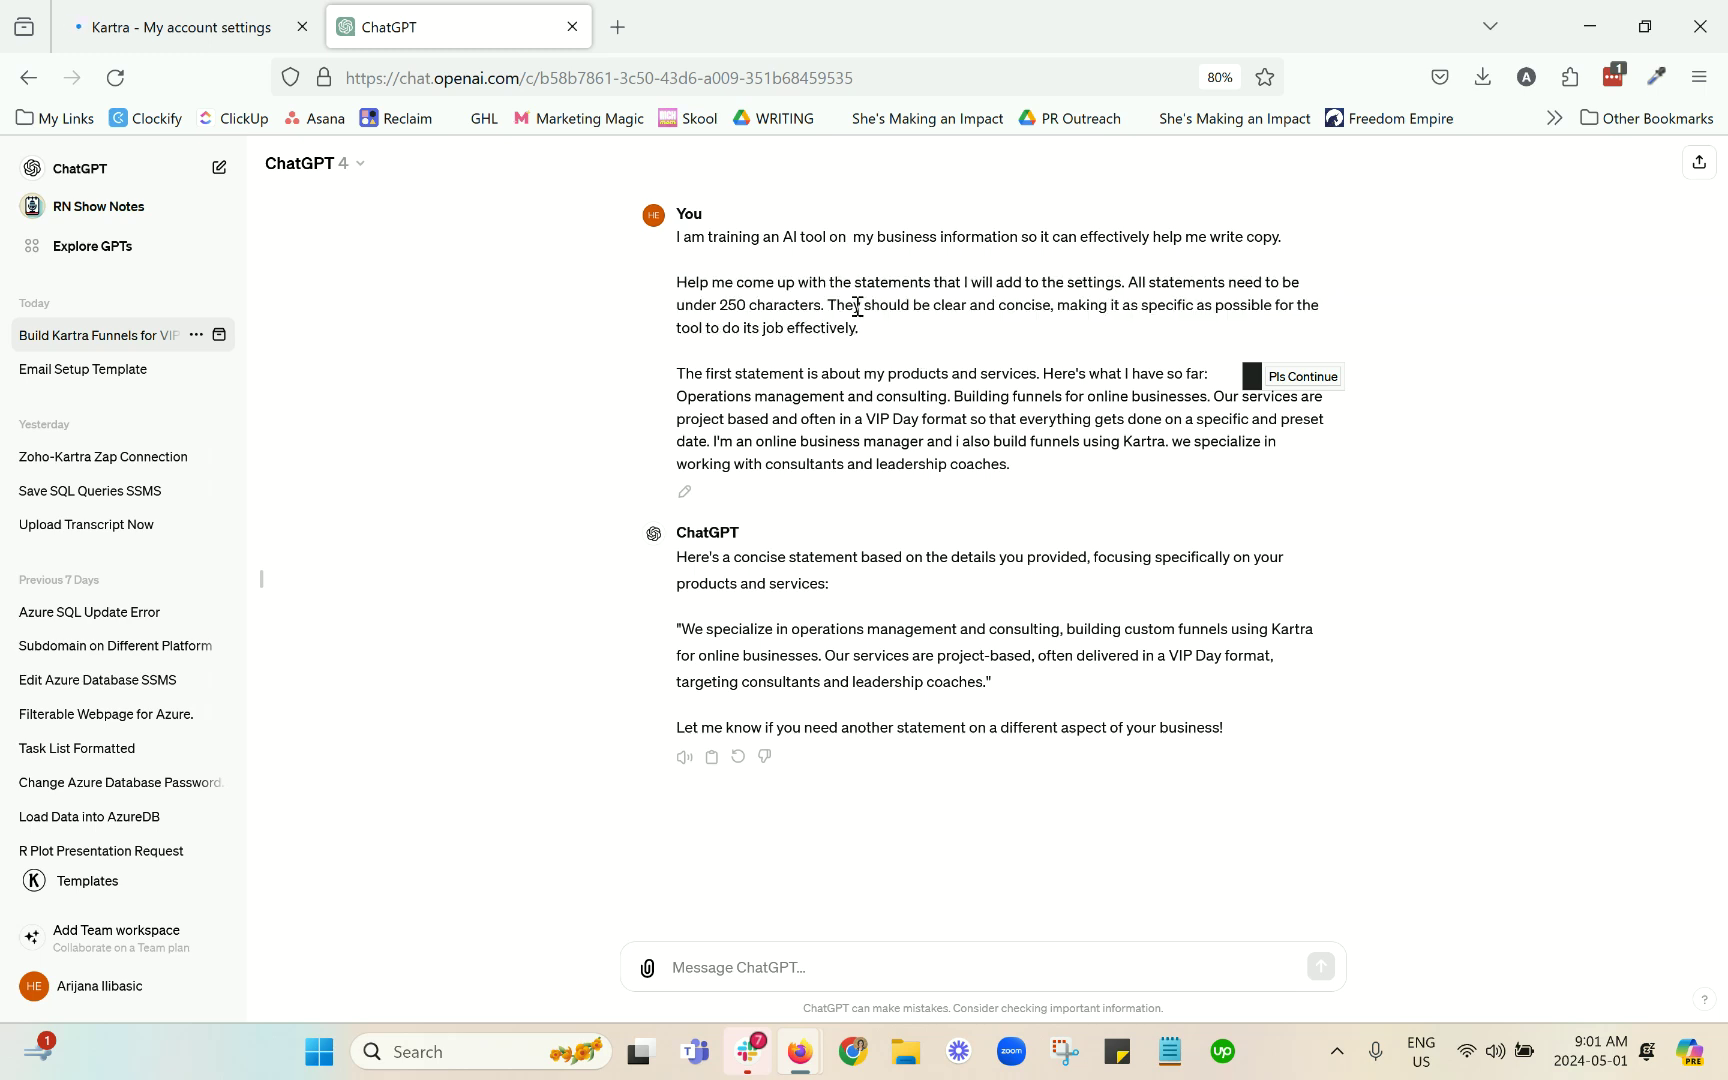
left_click_drag(835, 305, 872, 332)
left_click(870, 334)
left_click_drag(680, 375, 957, 392)
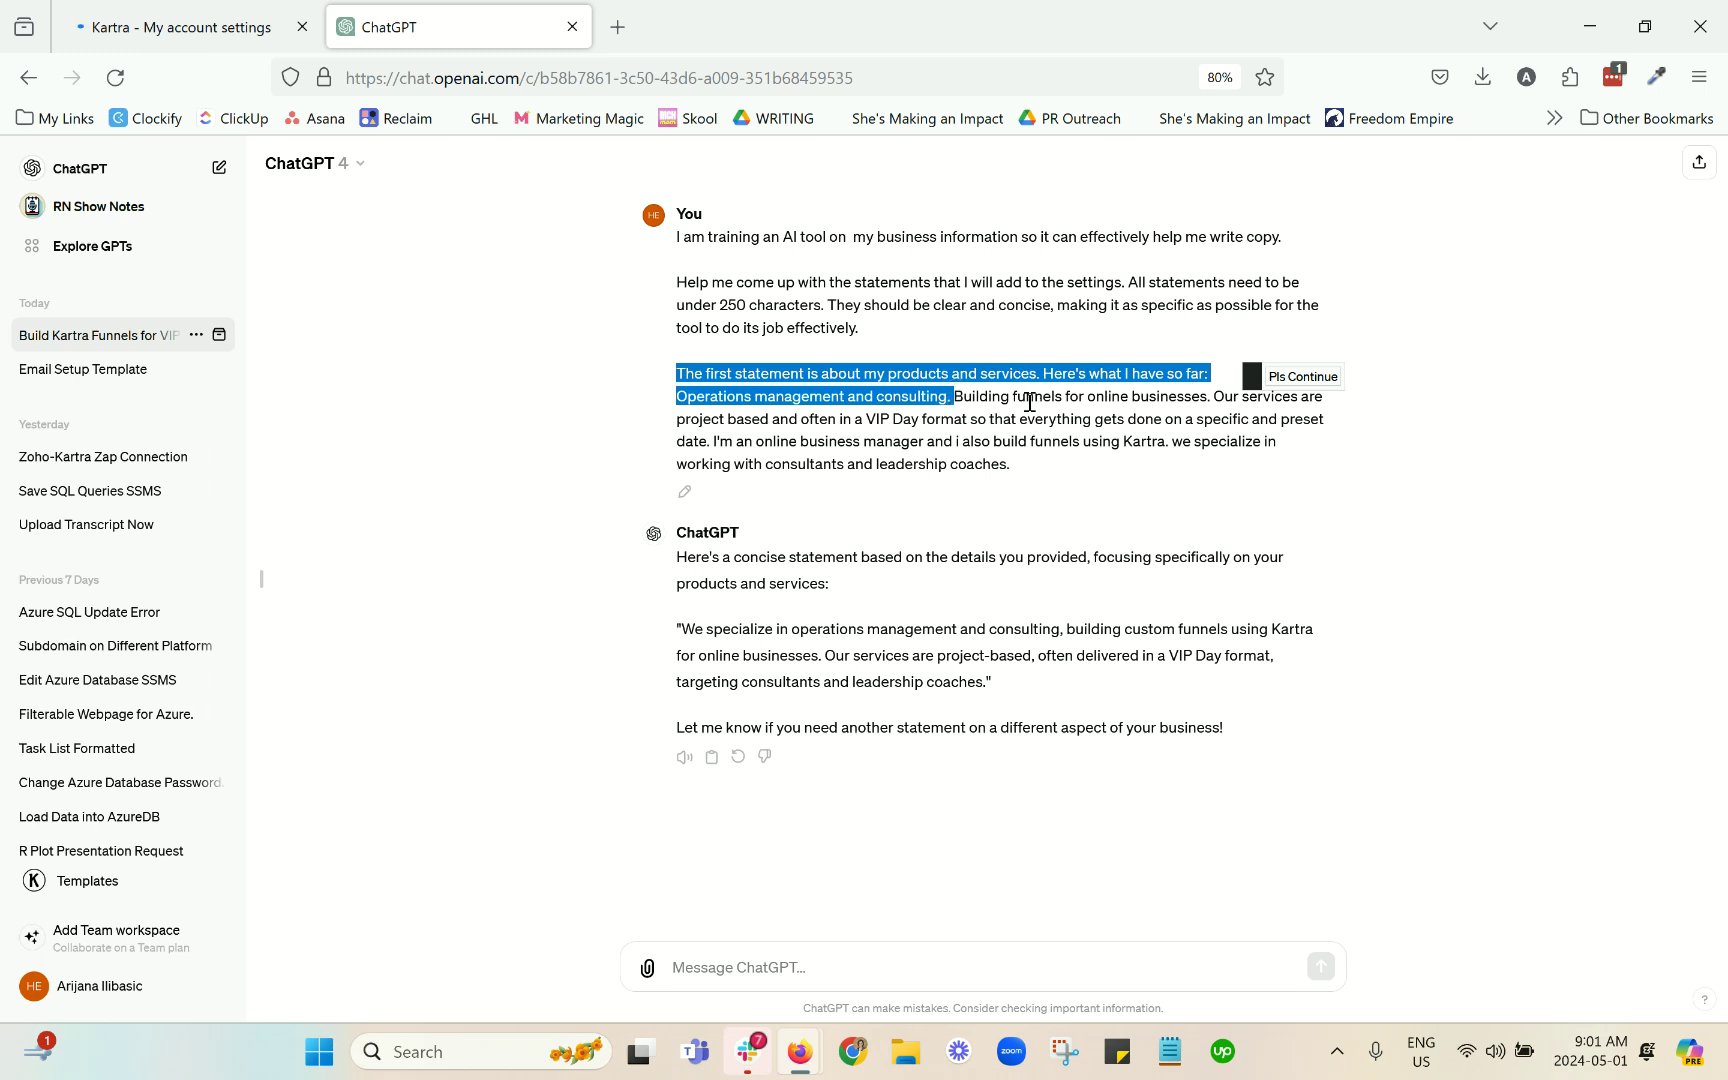
Highlight the whole first message and ChatGPT's drafted statement, then return to Kartra
left_click_drag(1041, 478, 676, 230)
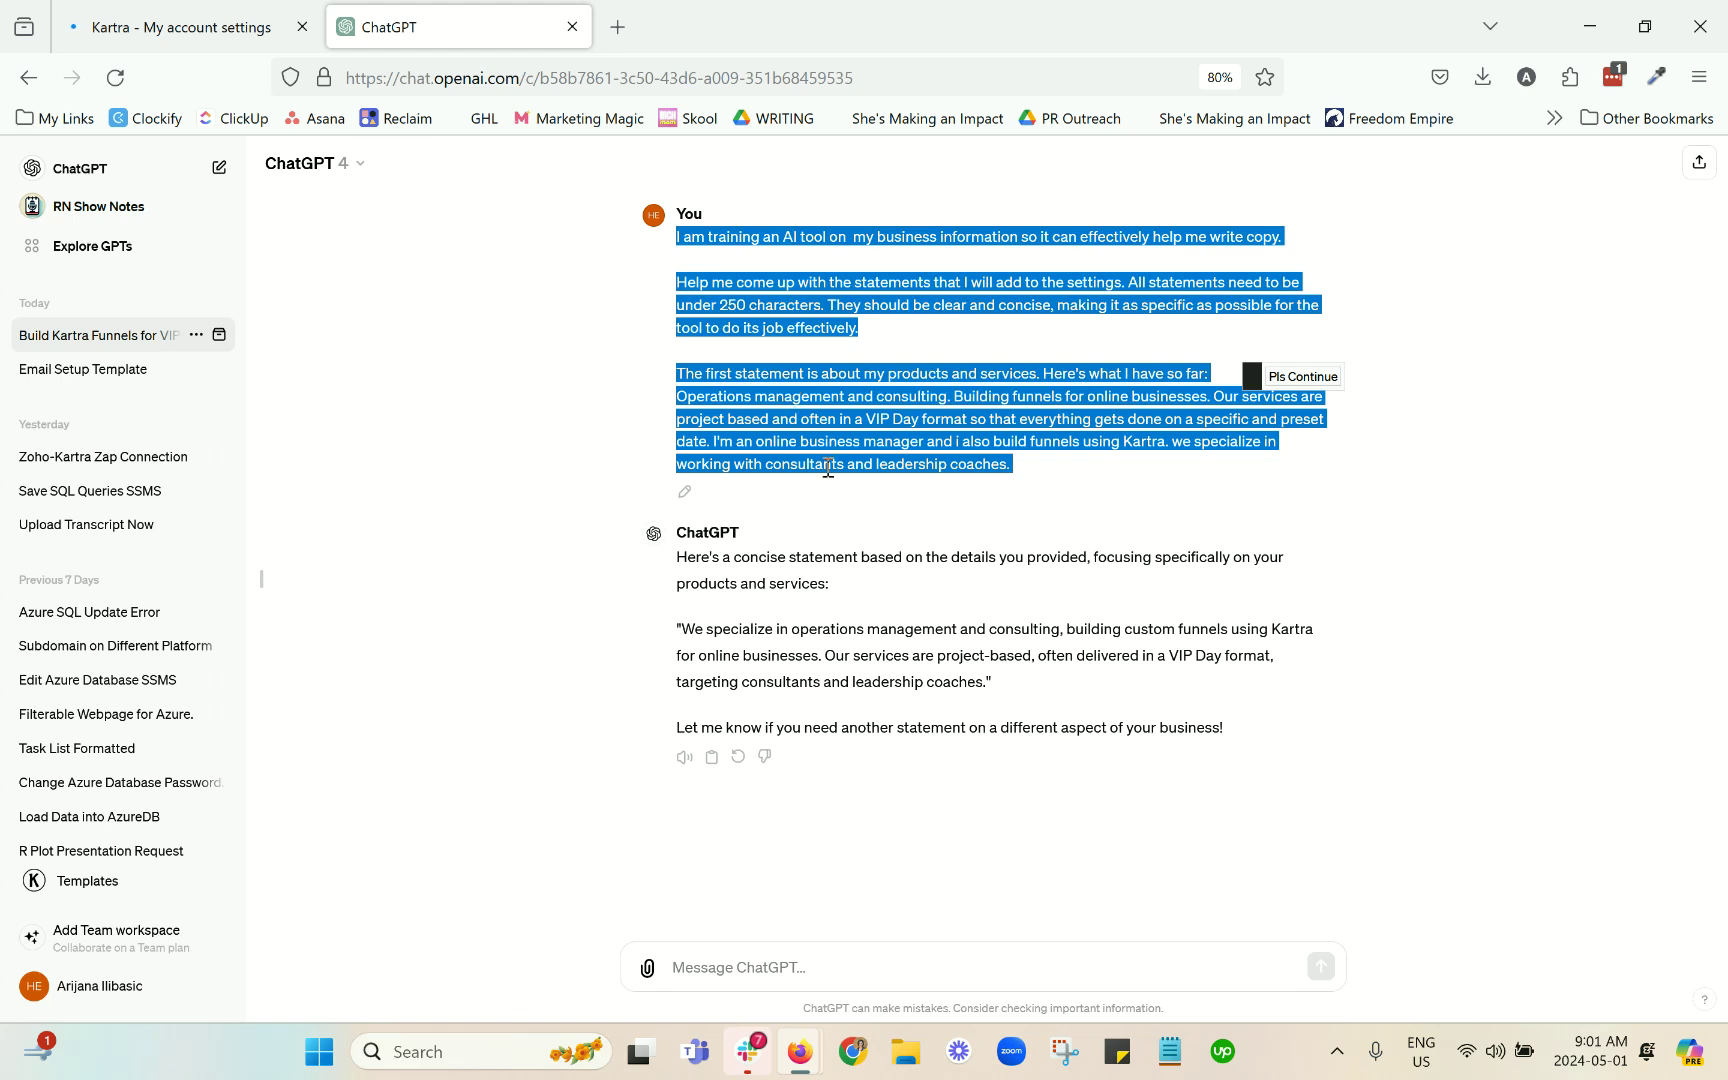
left_click_drag(683, 630, 988, 684)
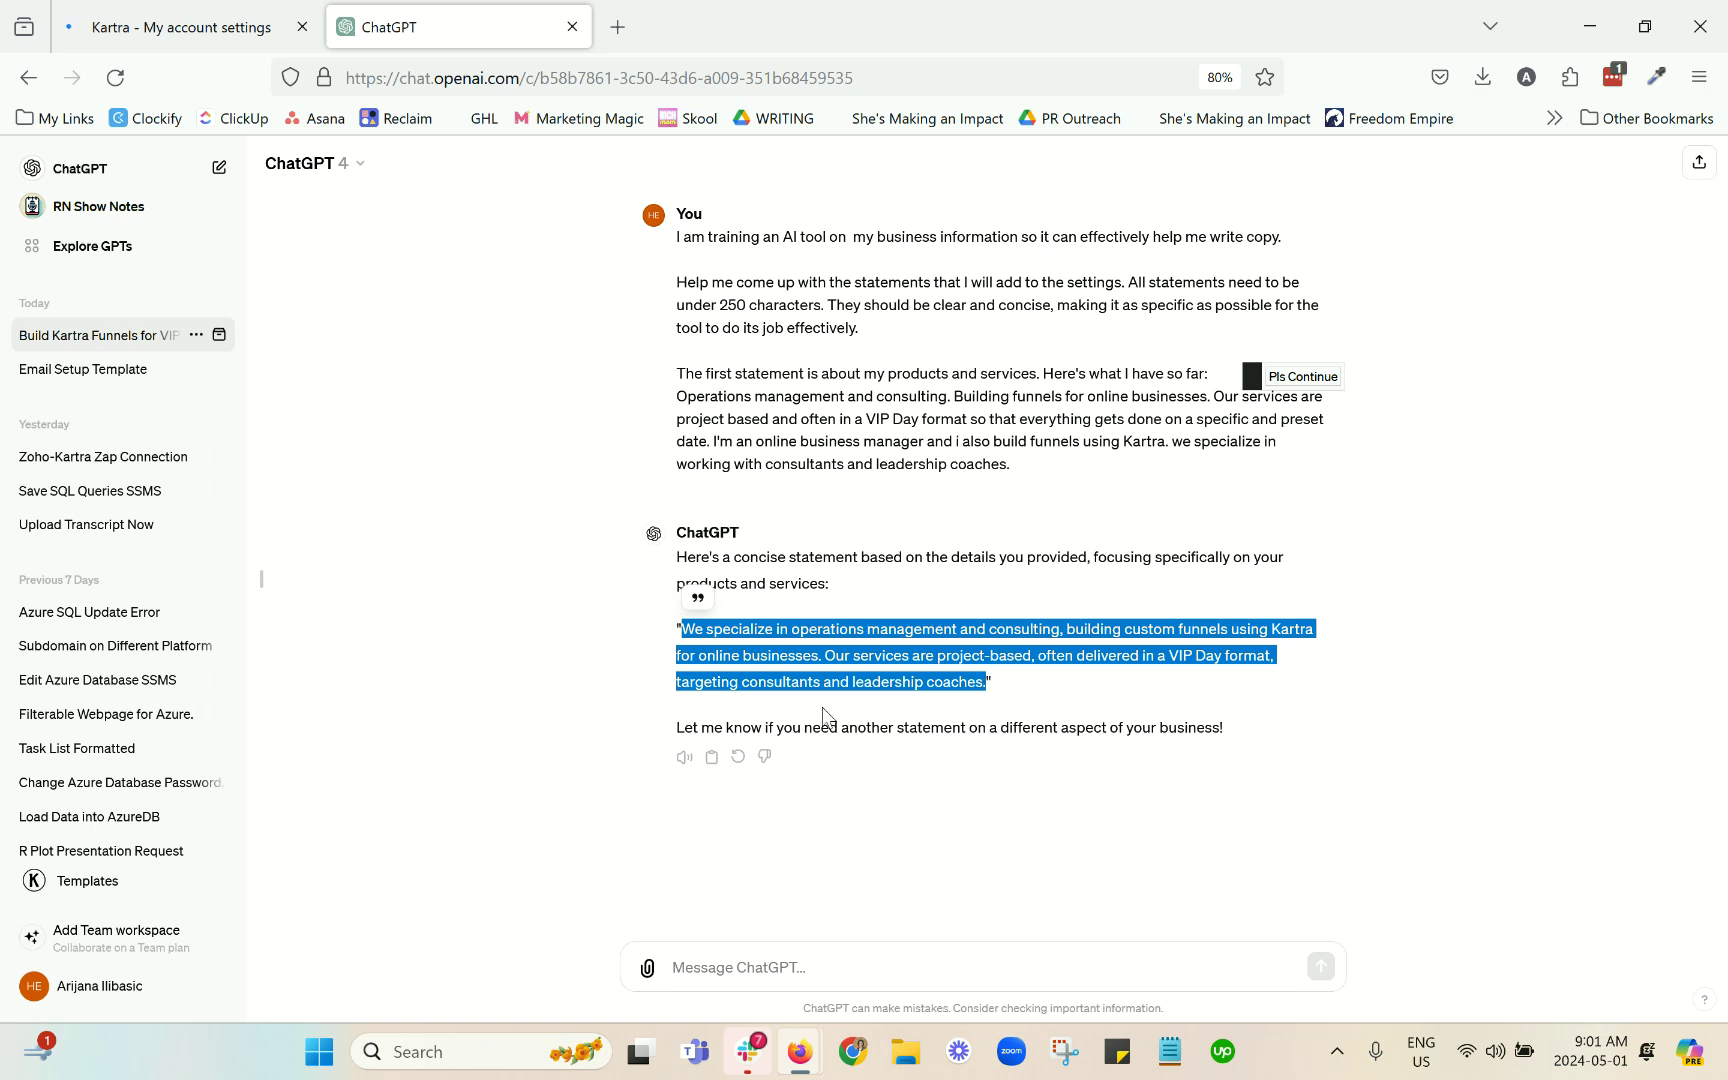
left_click(258, 36)
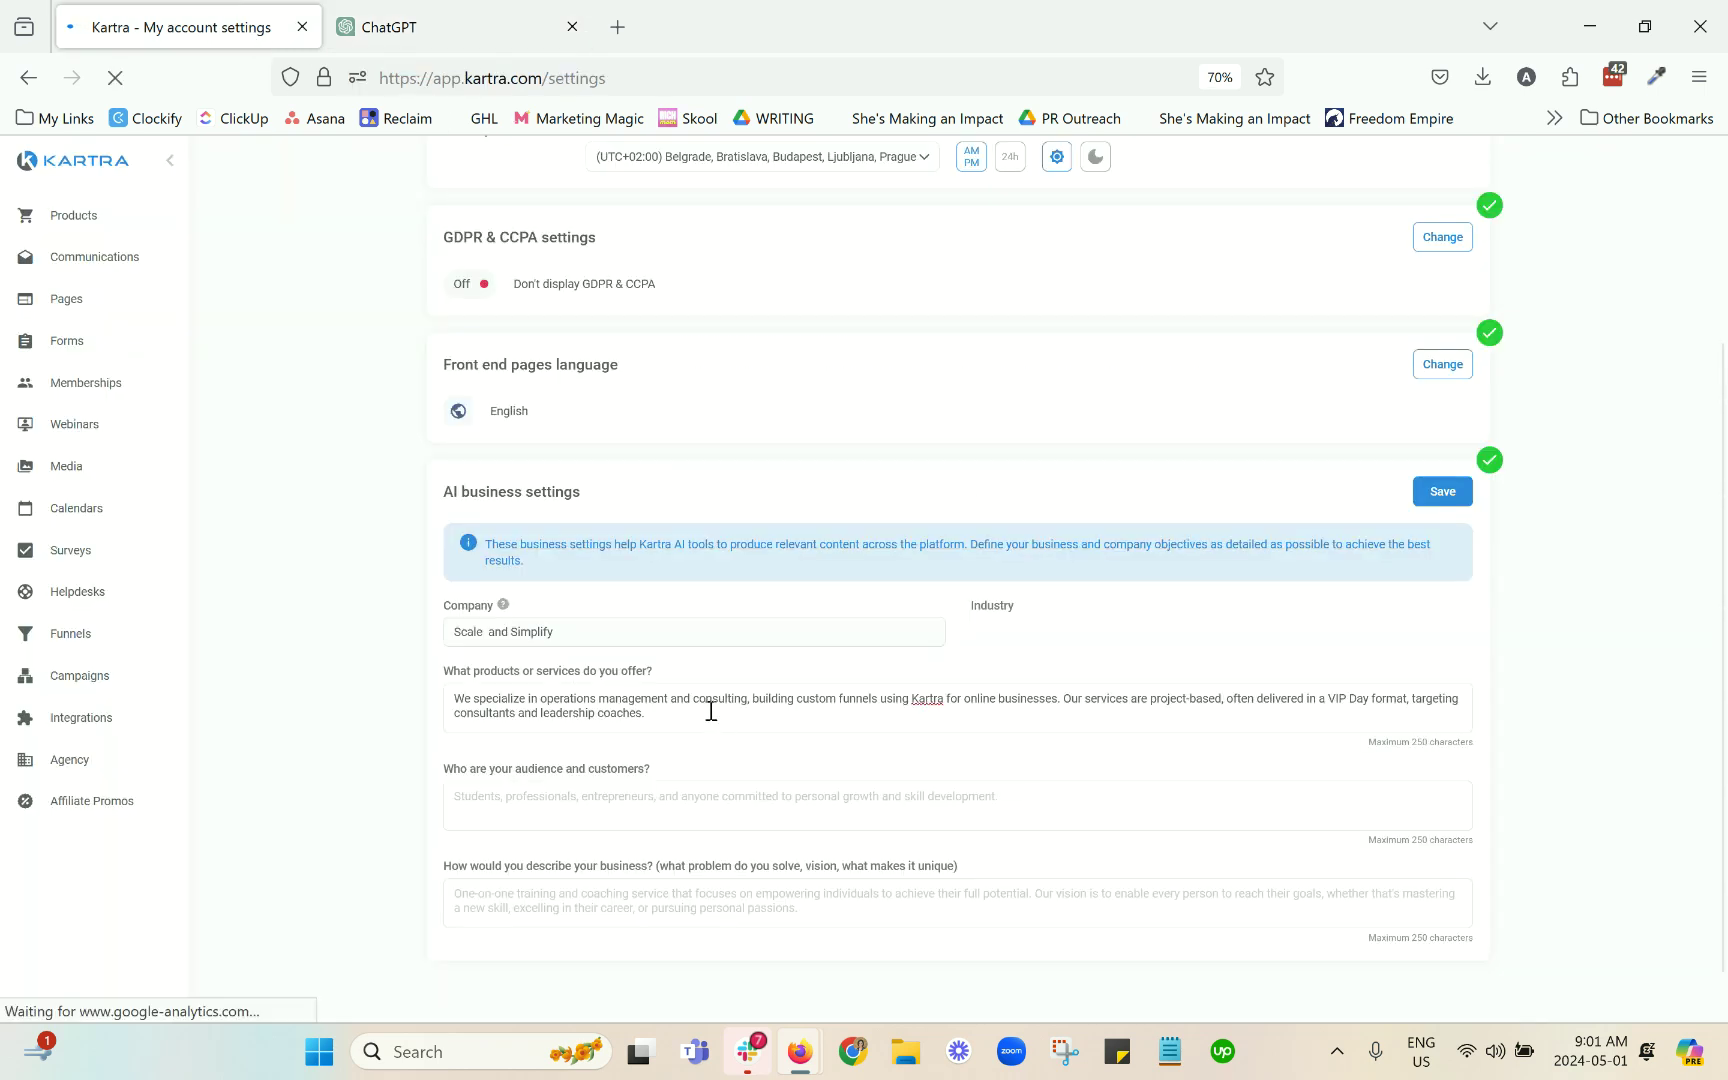
left_click(462, 36)
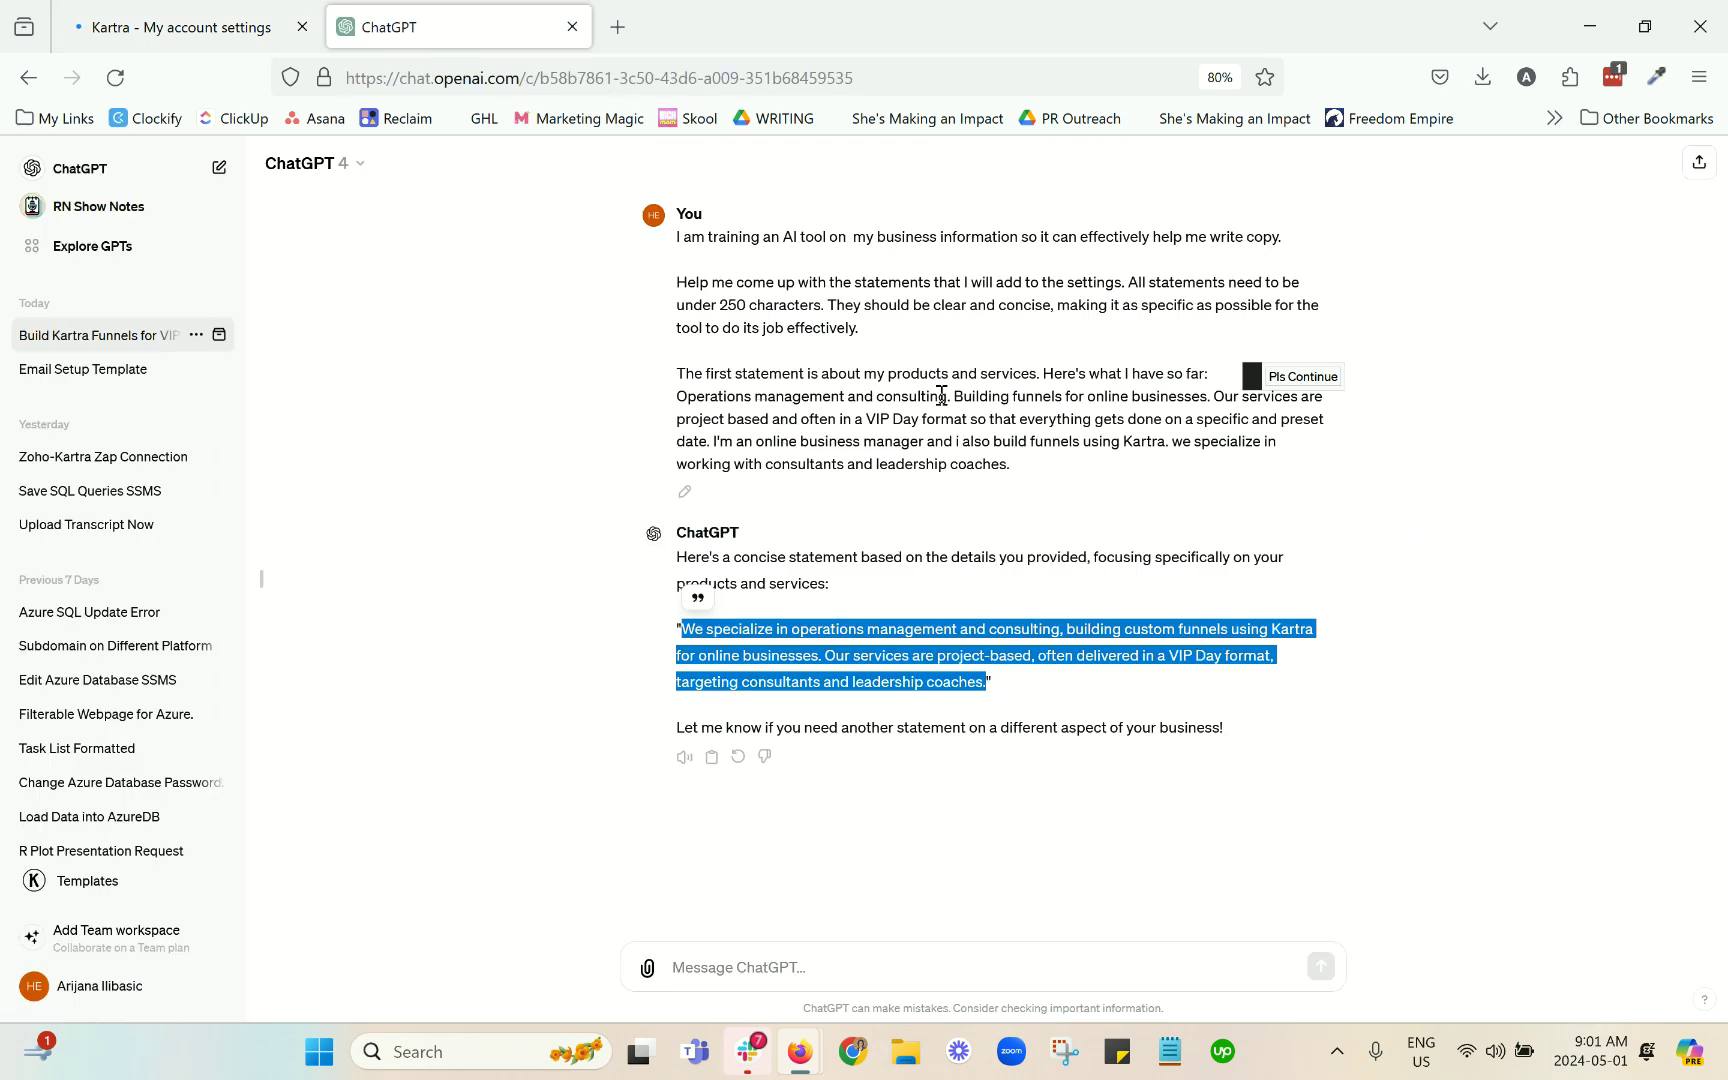
left_click_drag(953, 397, 1048, 472)
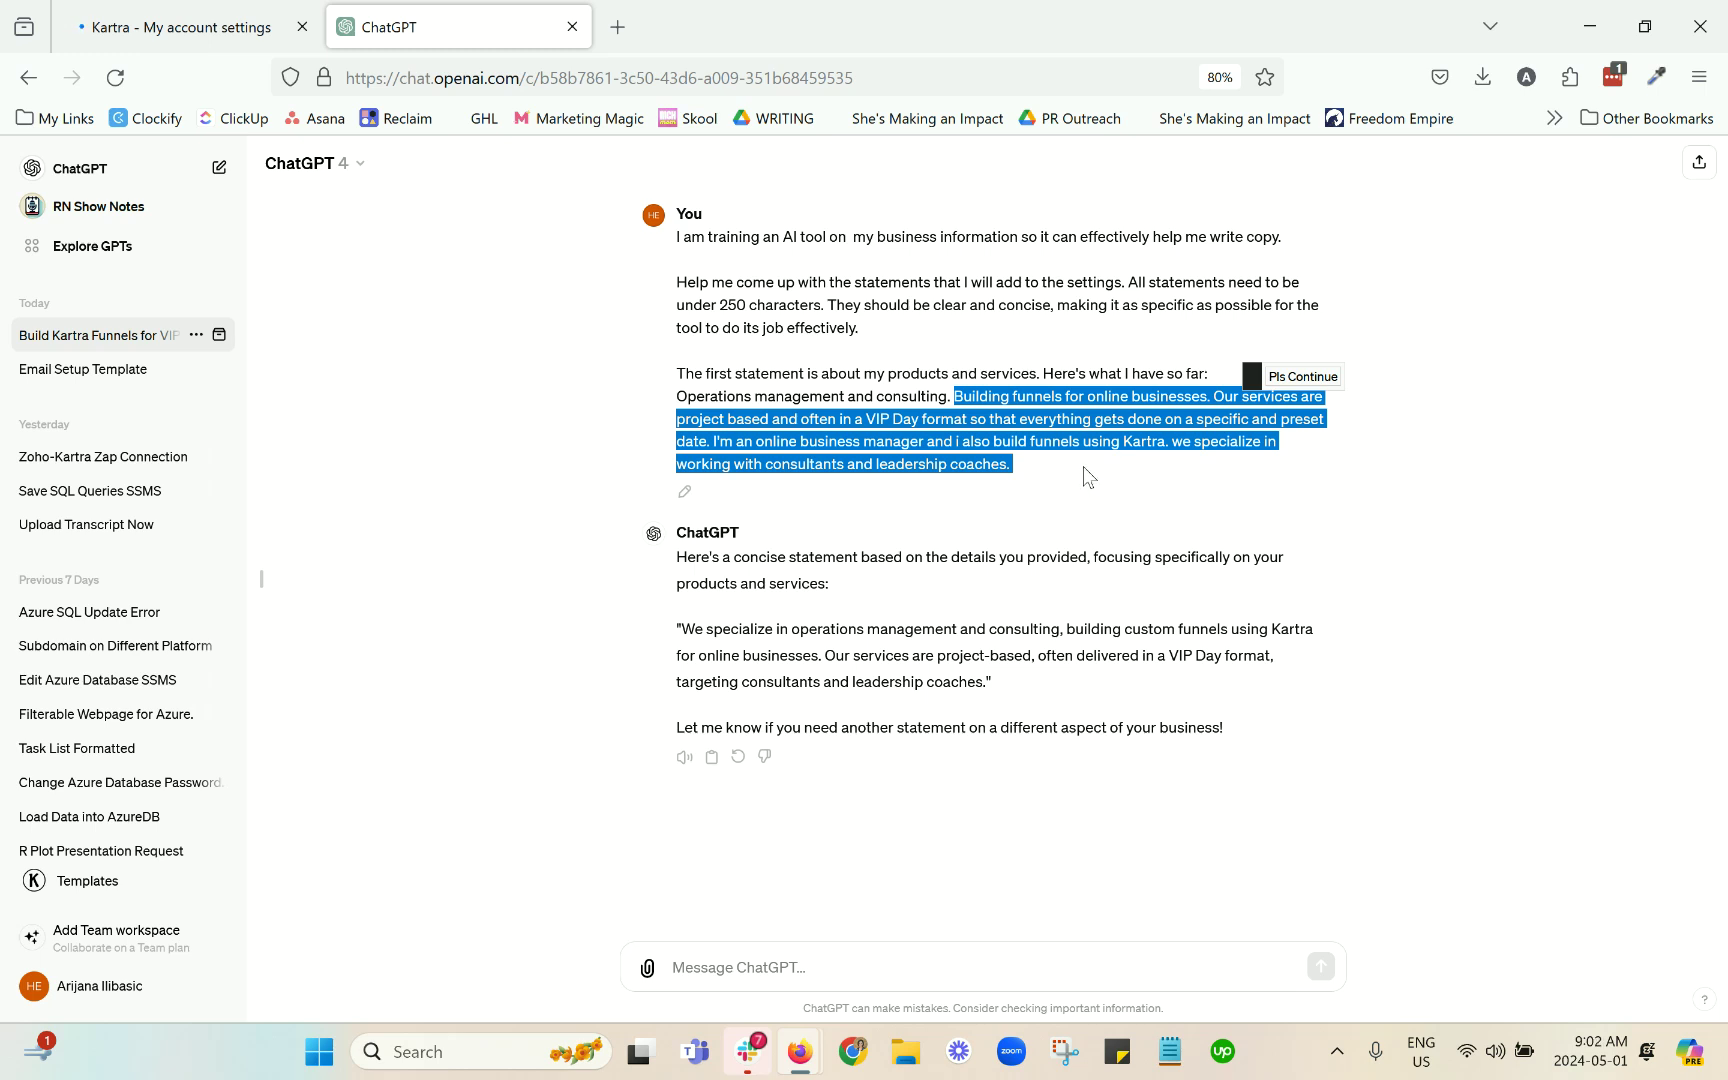
left_click(250, 30)
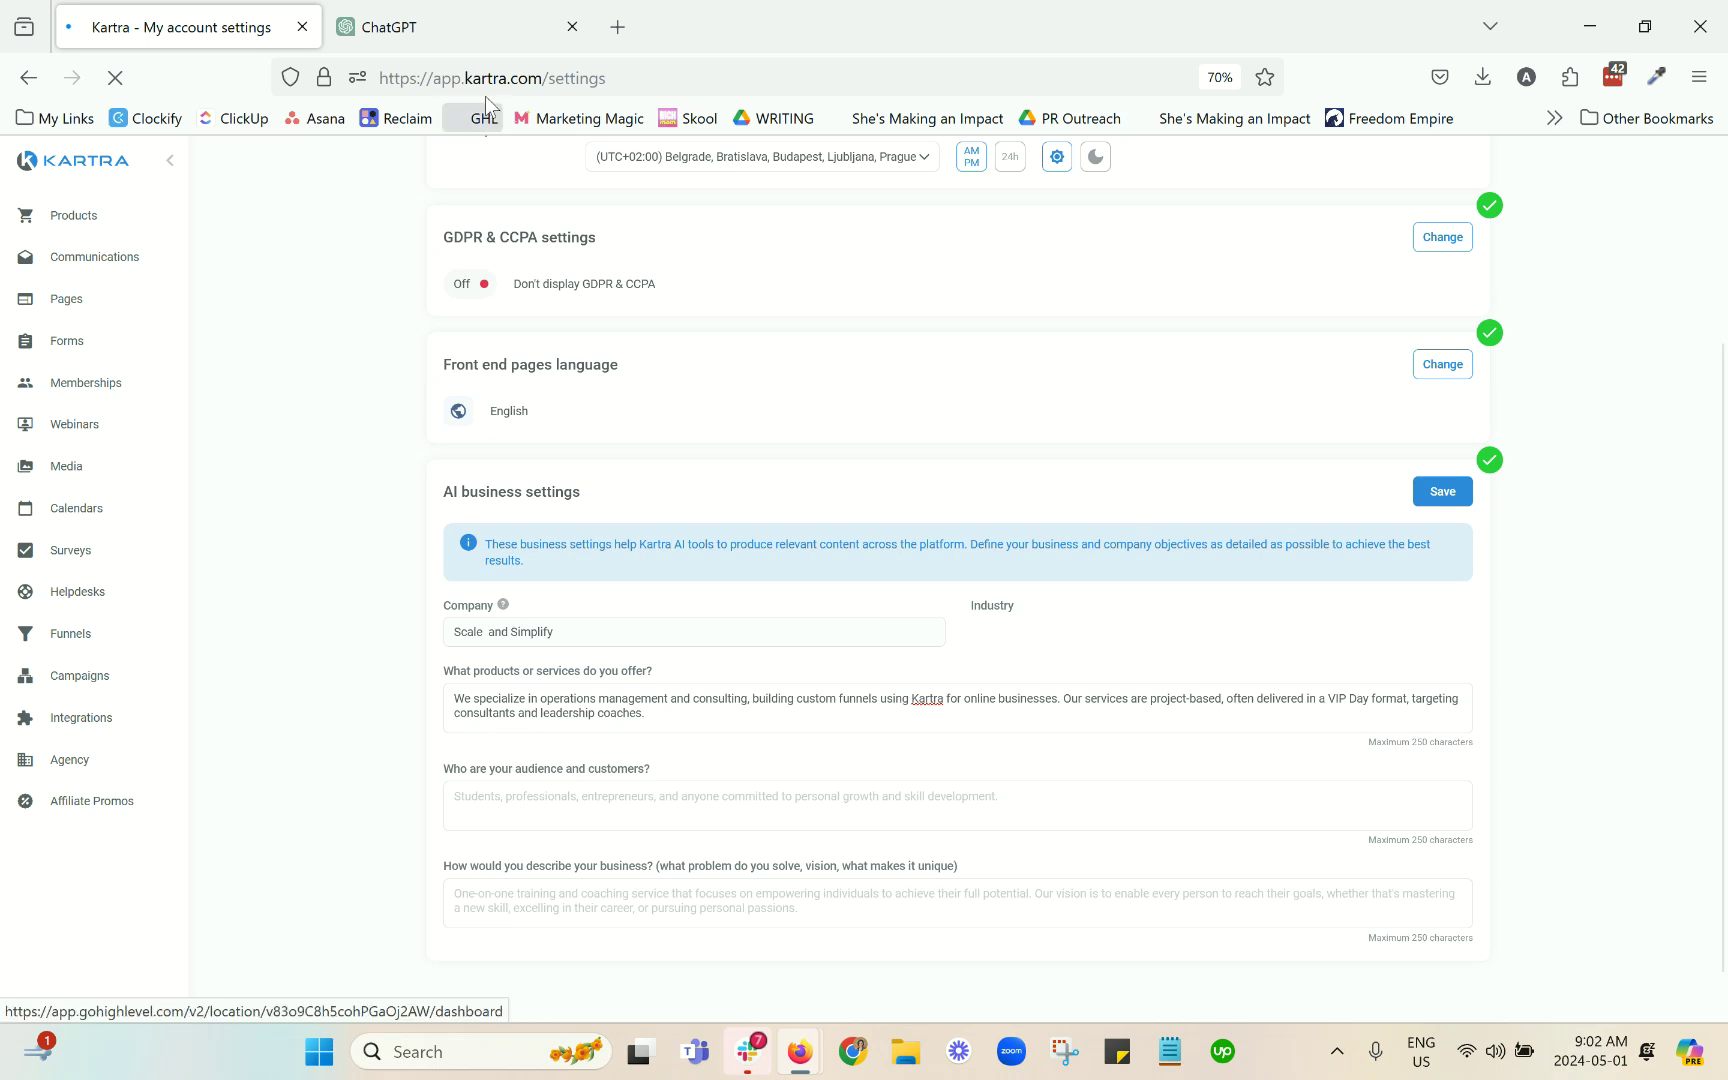
left_click(440, 27)
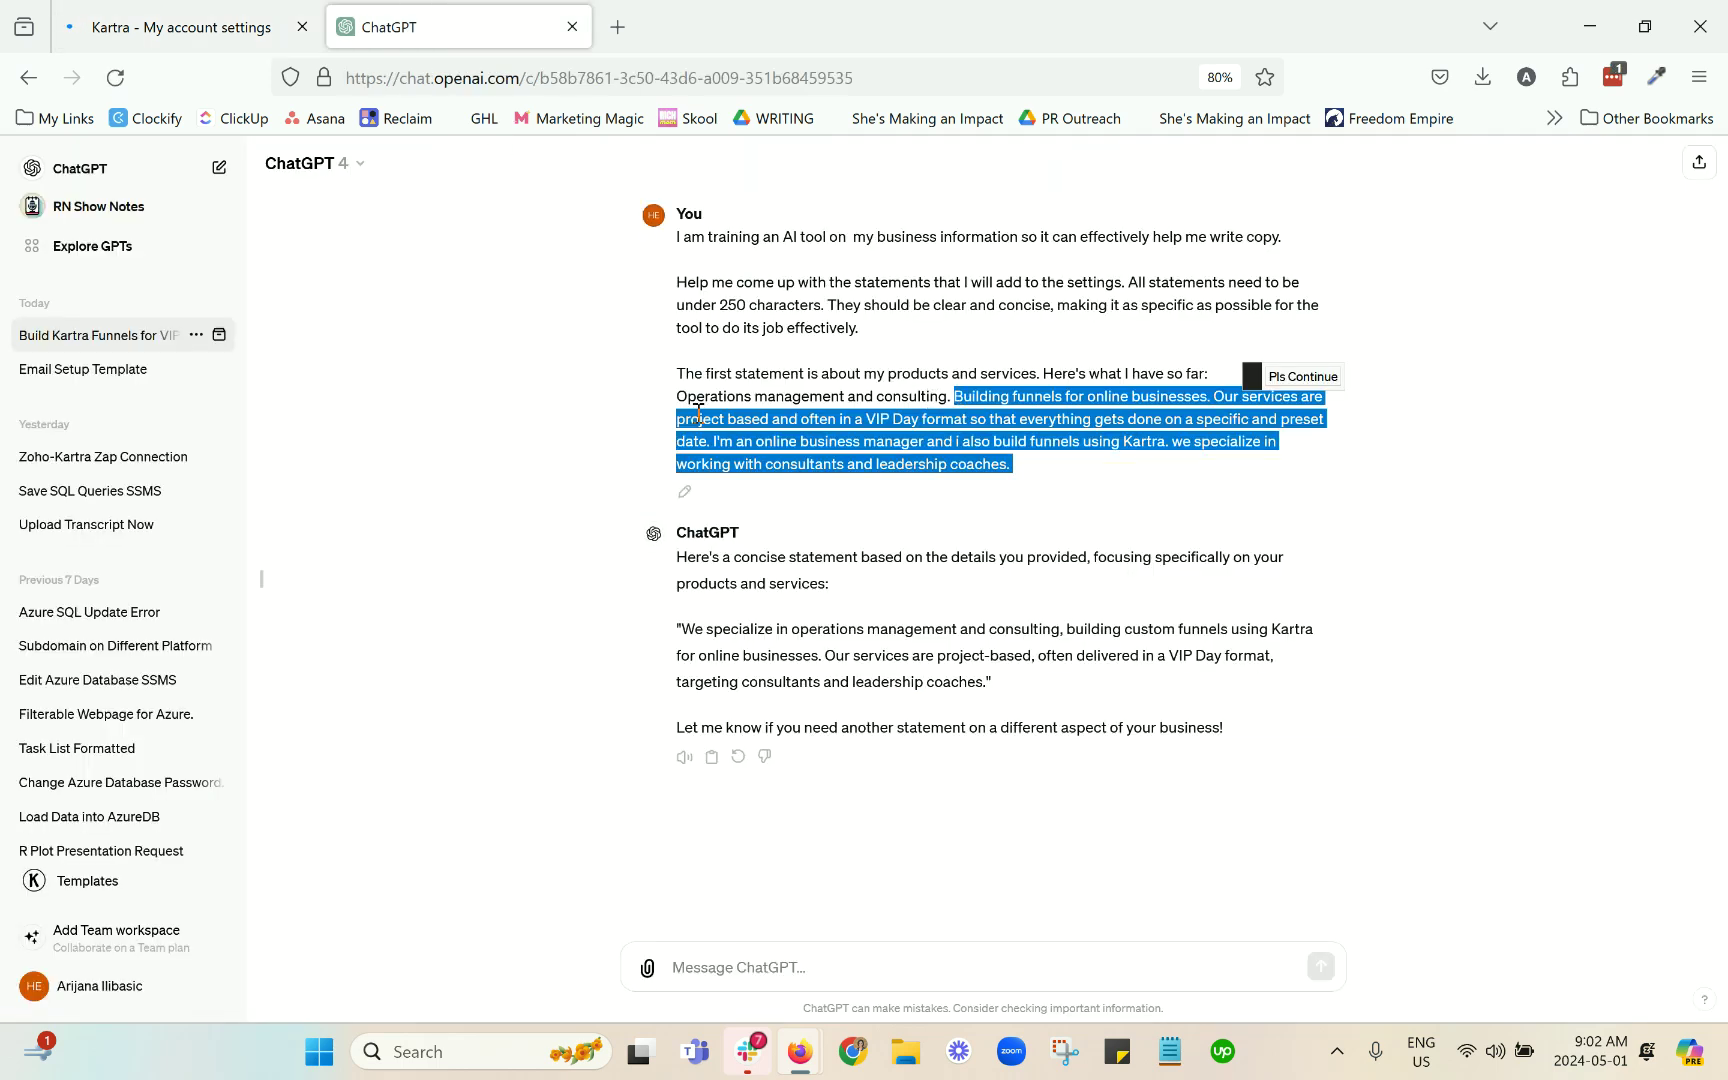
left_click_drag(678, 397, 1013, 465)
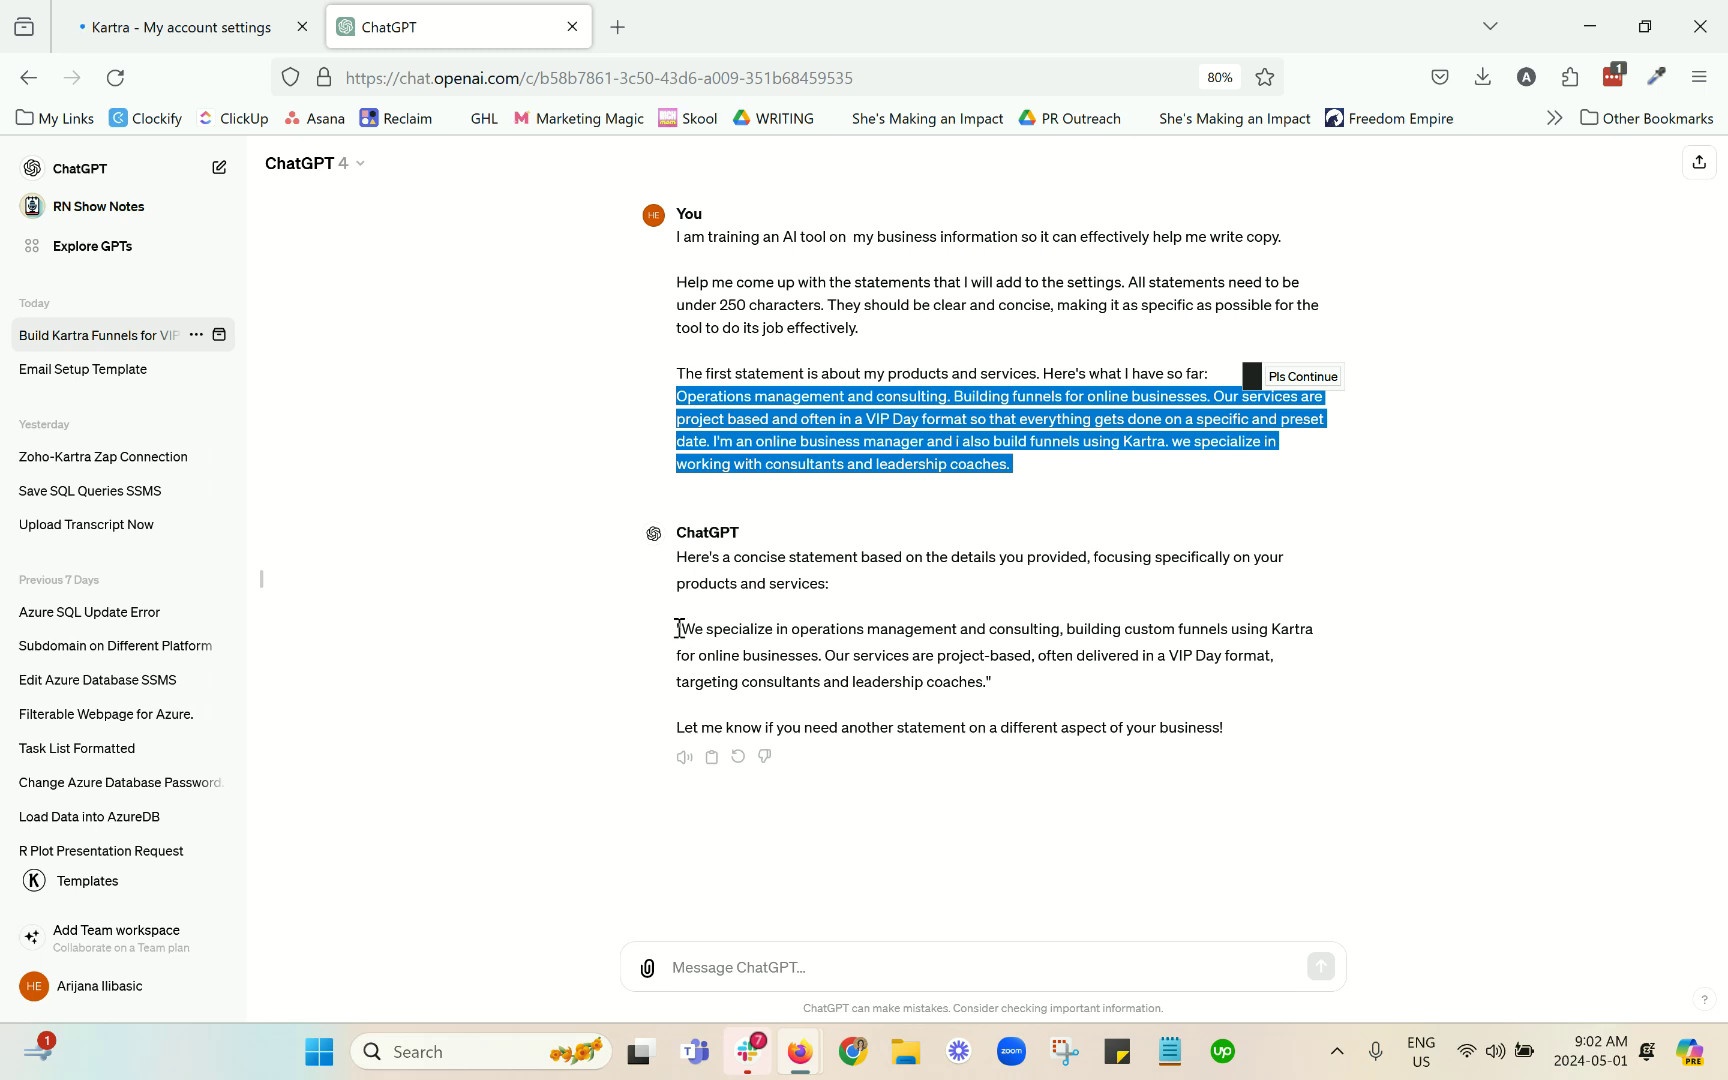
left_click(222, 38)
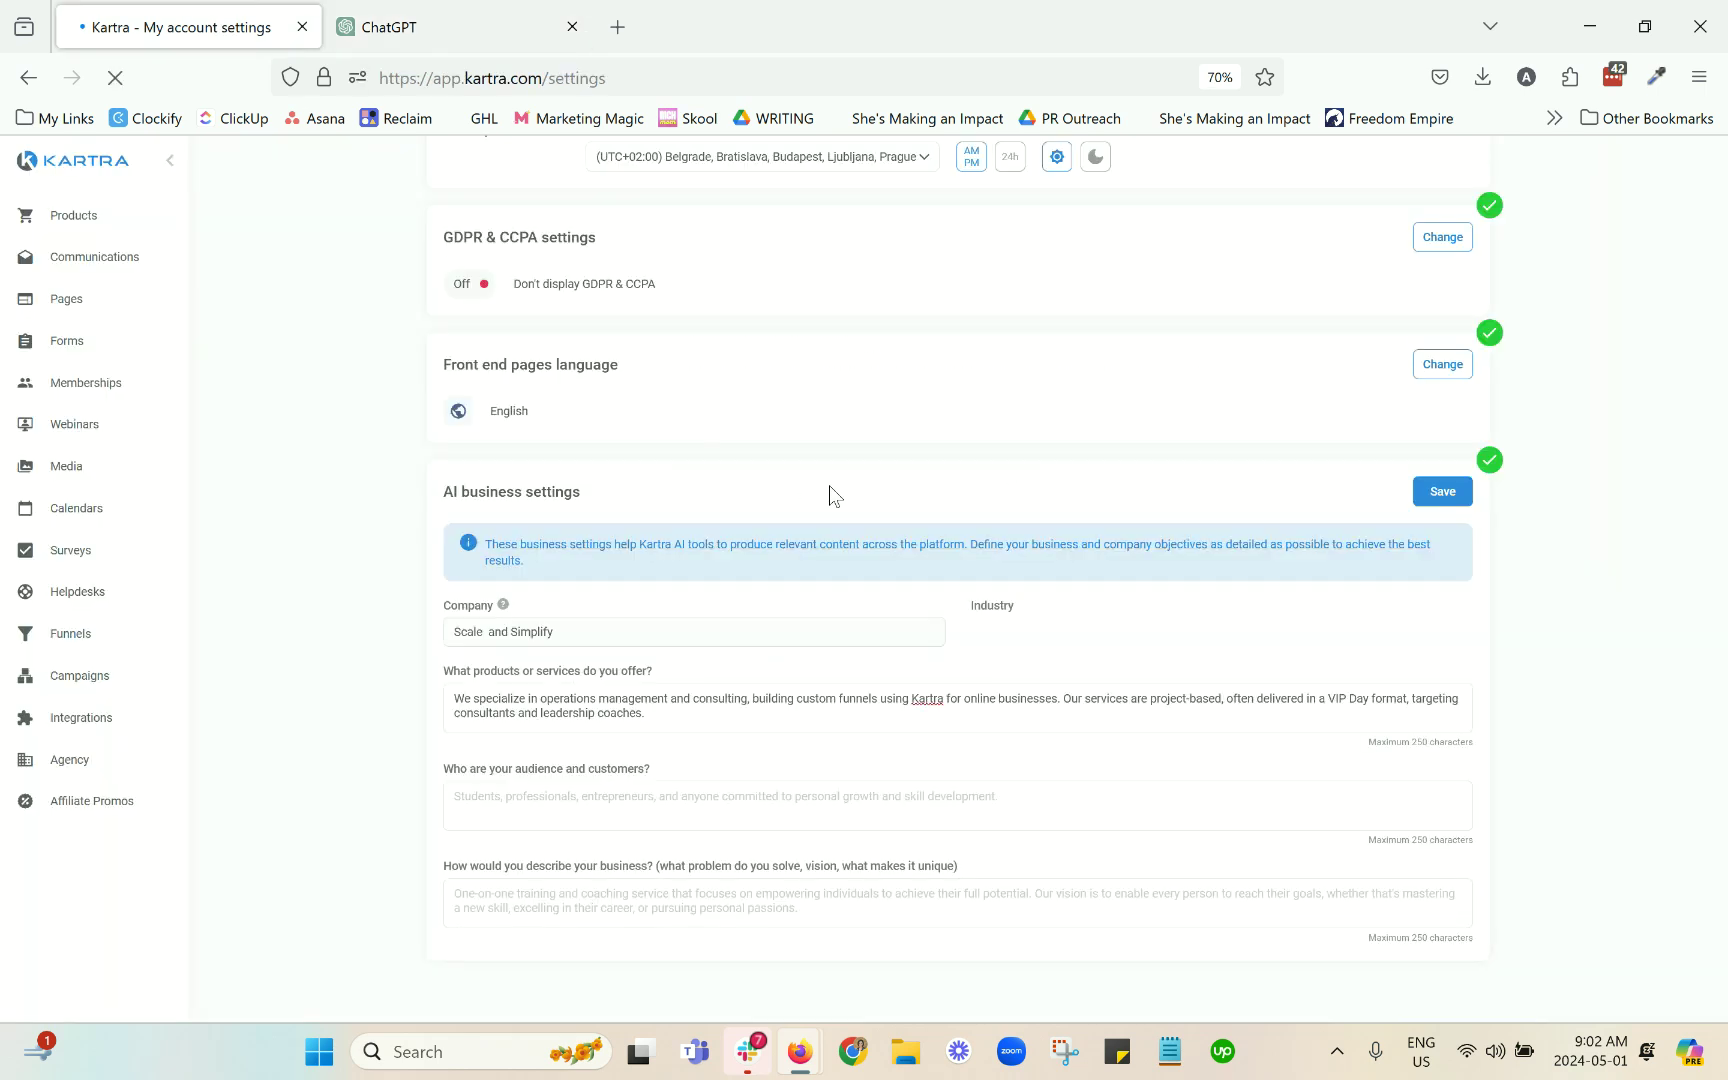
left_click(829, 715)
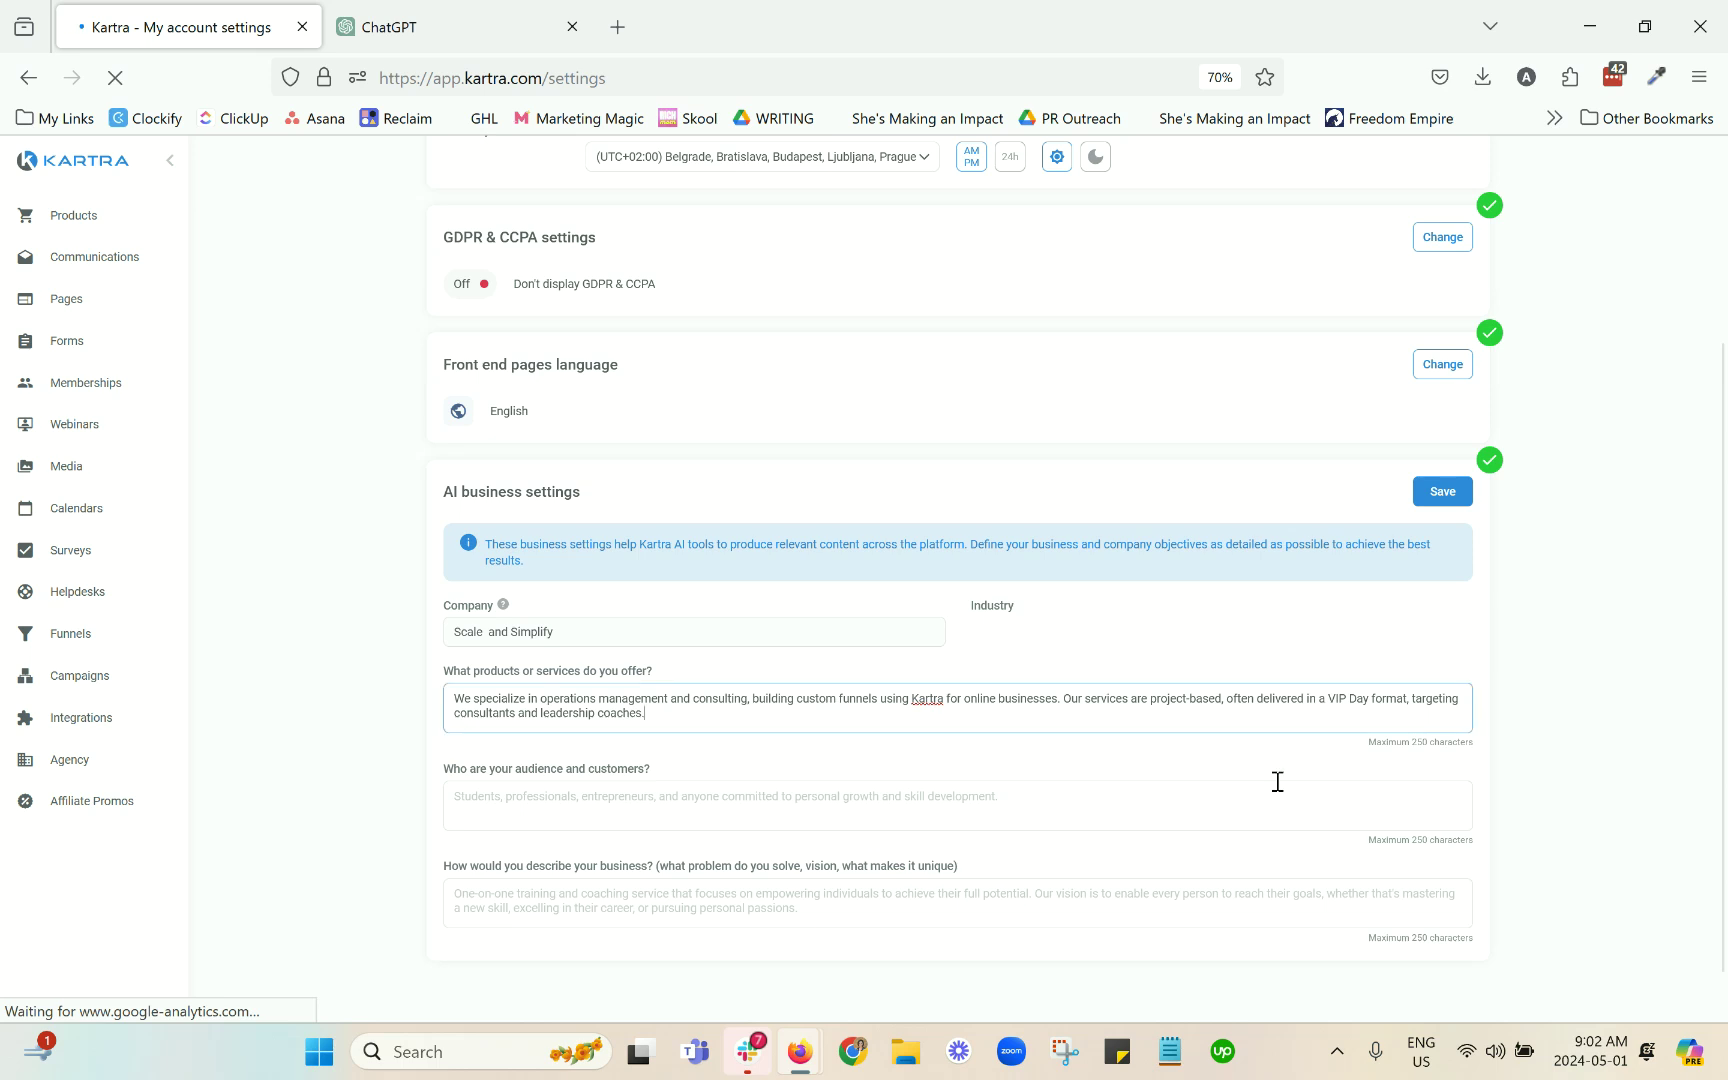
scroll(1516, 736, "down", 1)
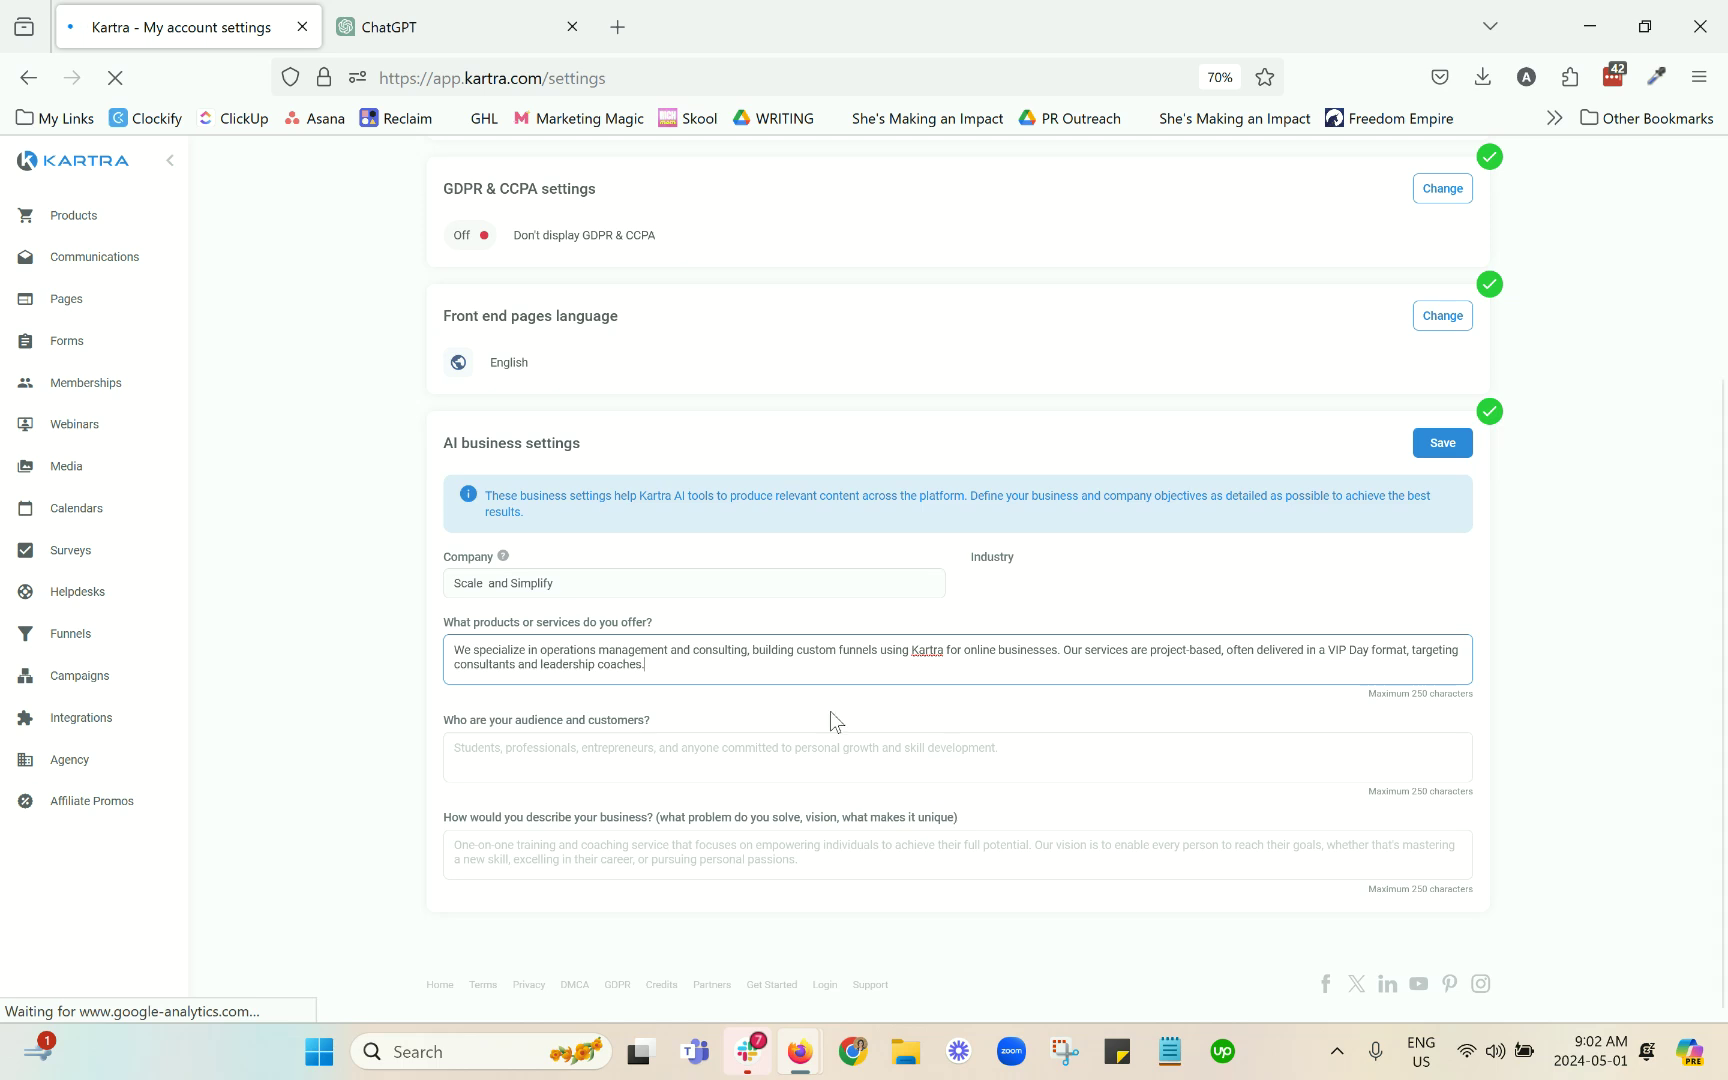
triple_click(558, 720)
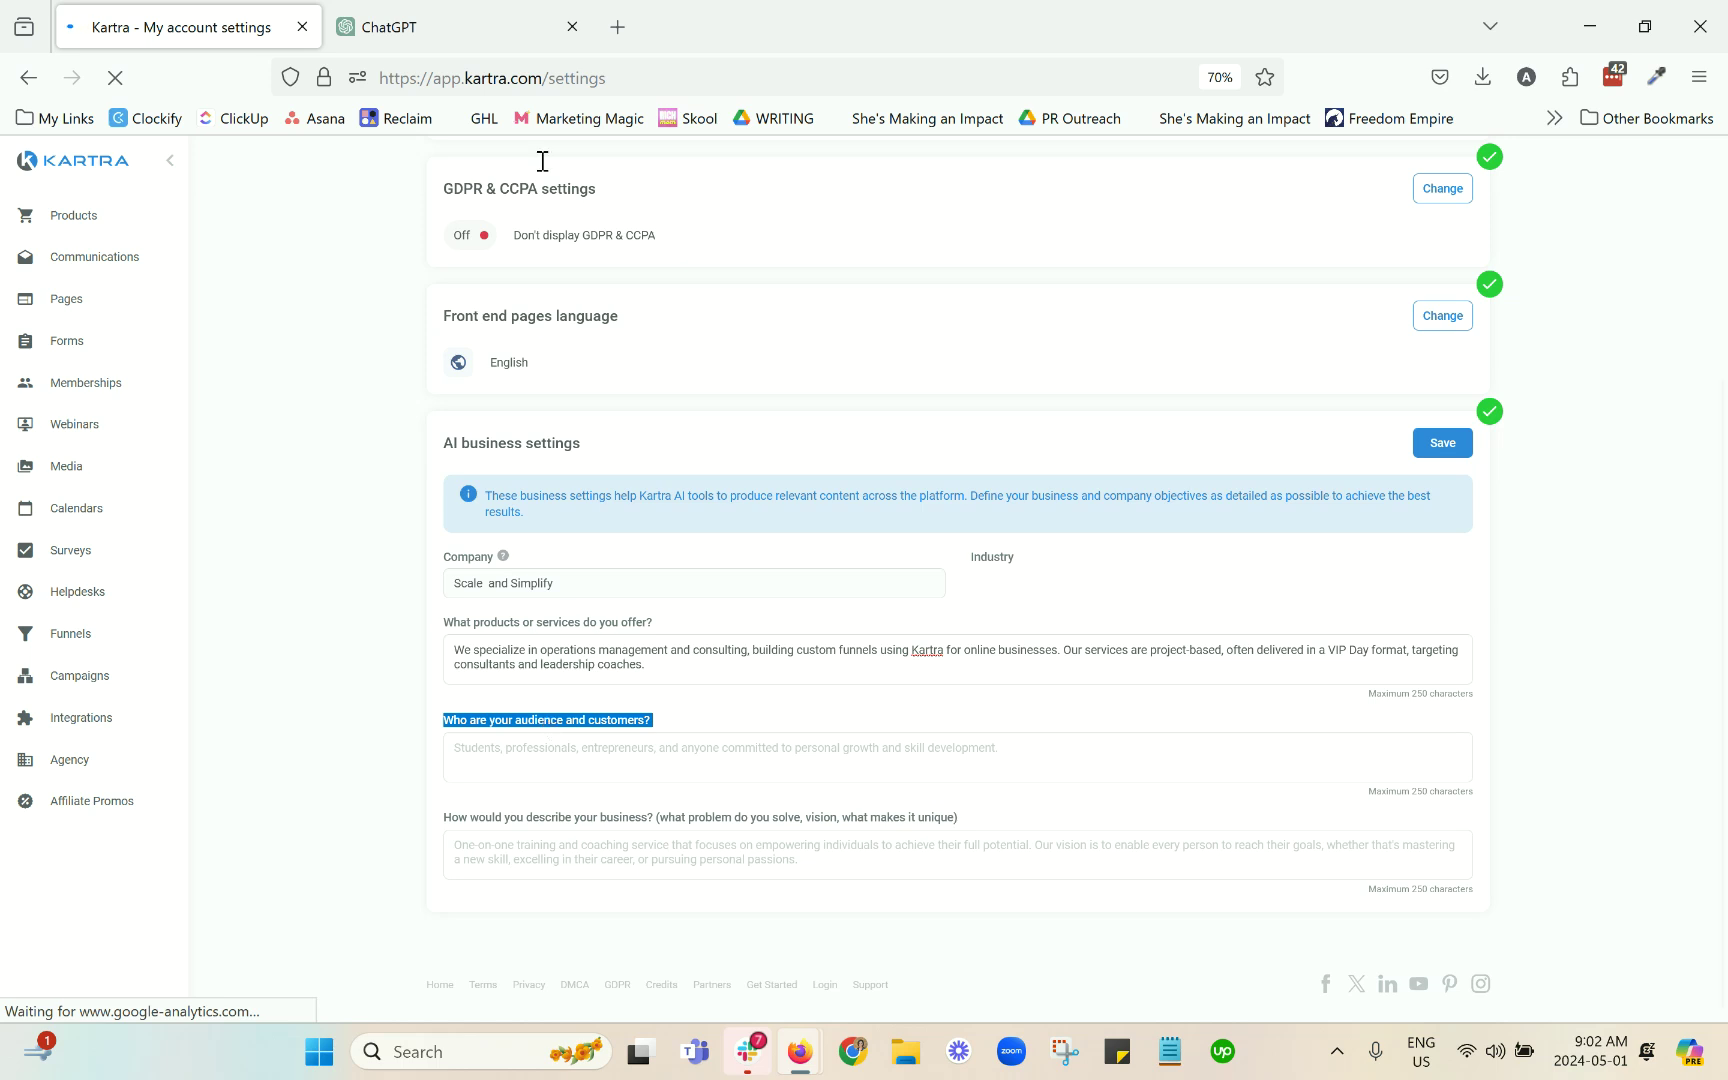
left_click(470, 30)
left_click(856, 497)
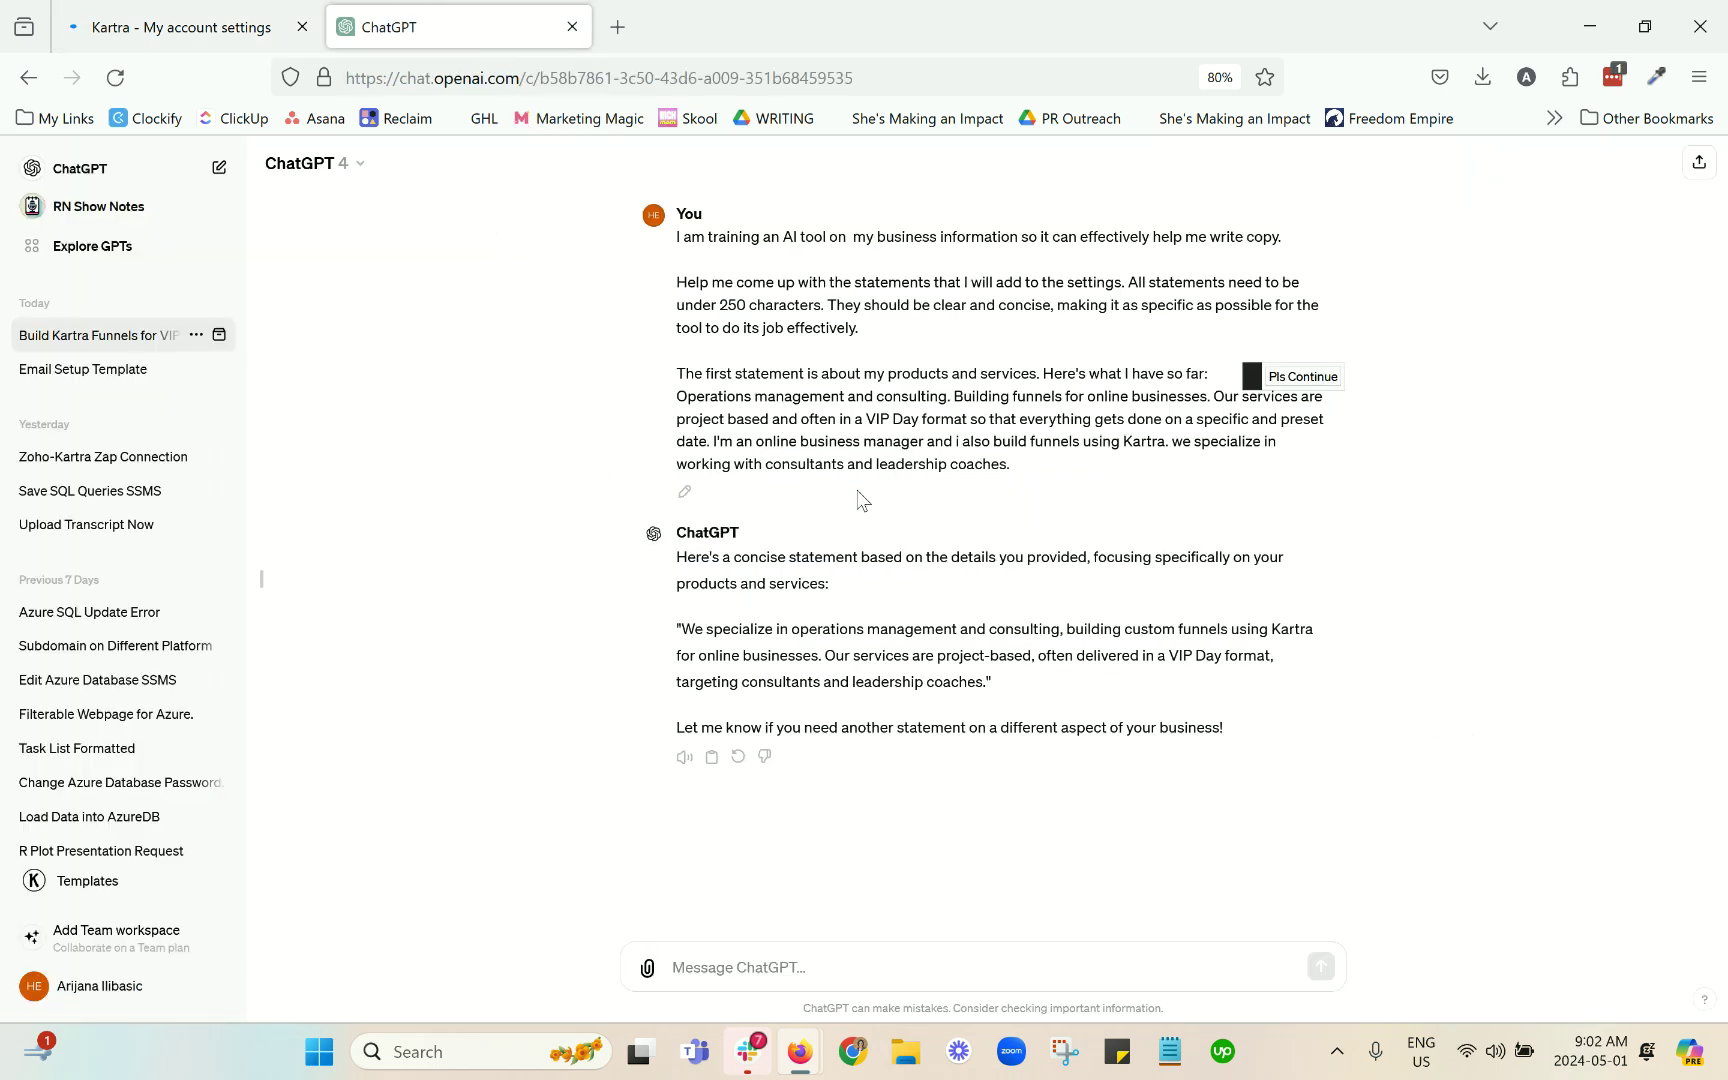
left_click(232, 30)
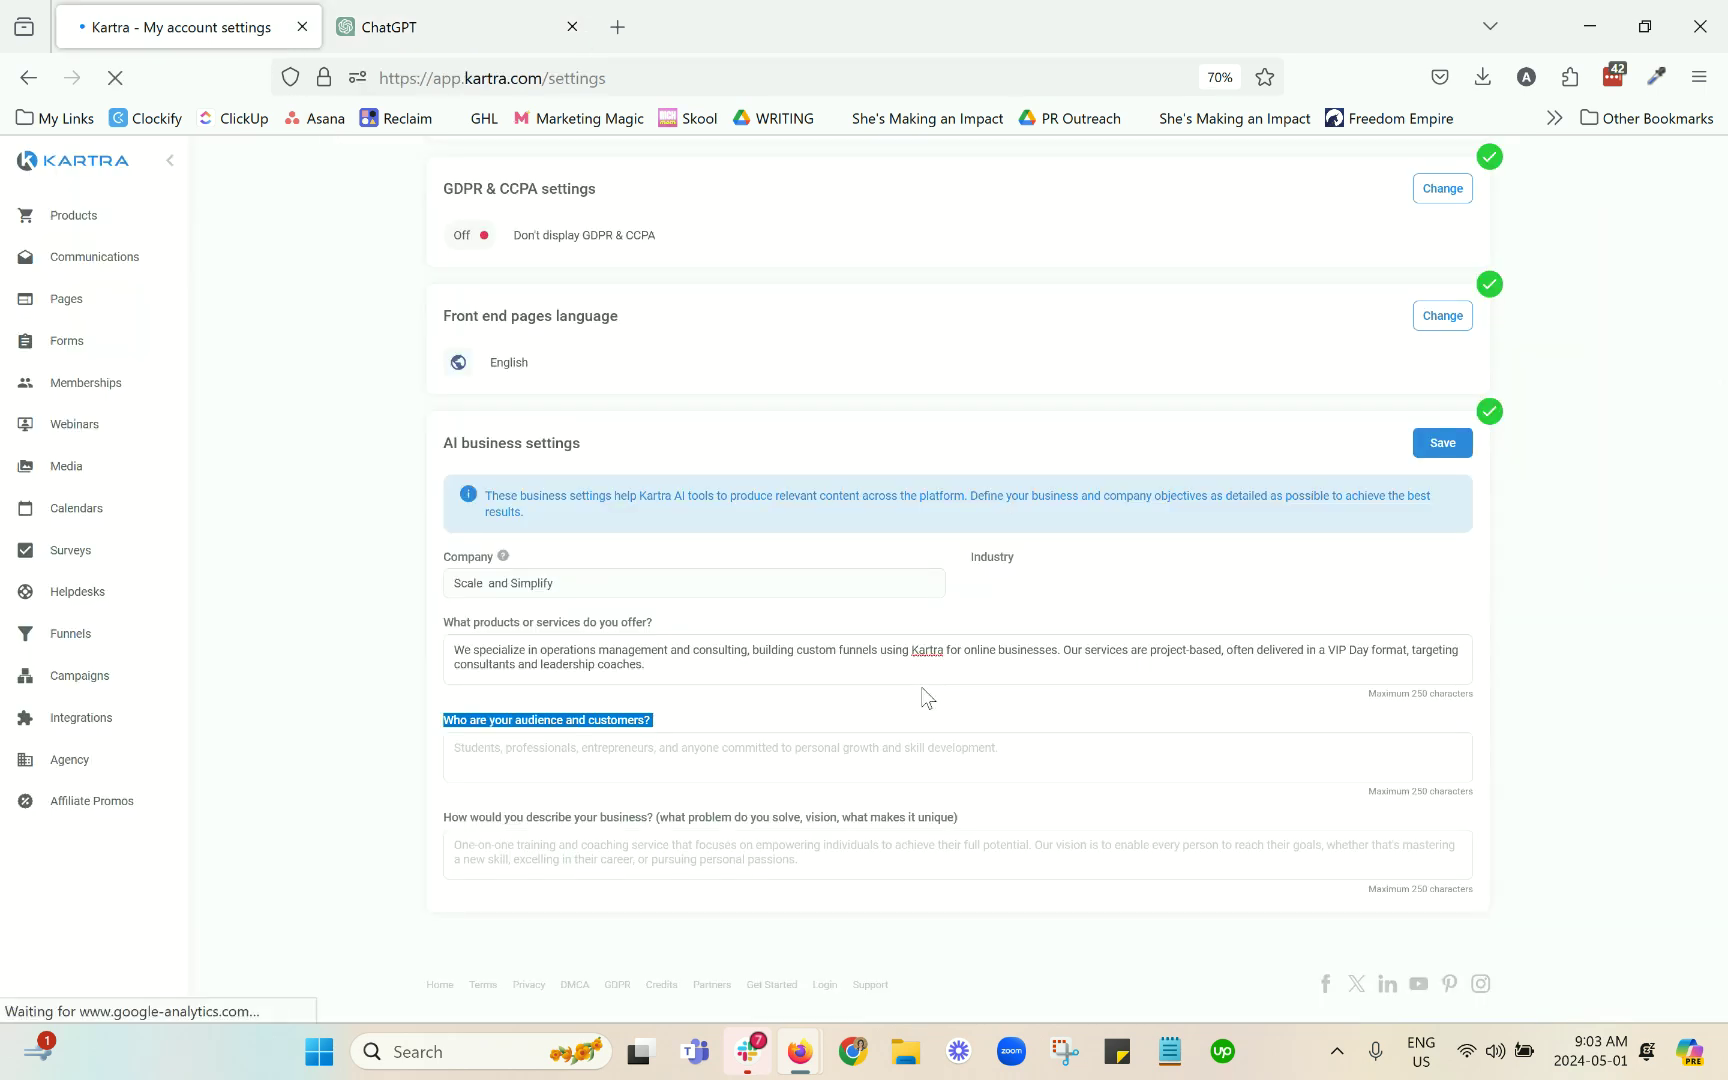
left_click(835, 757)
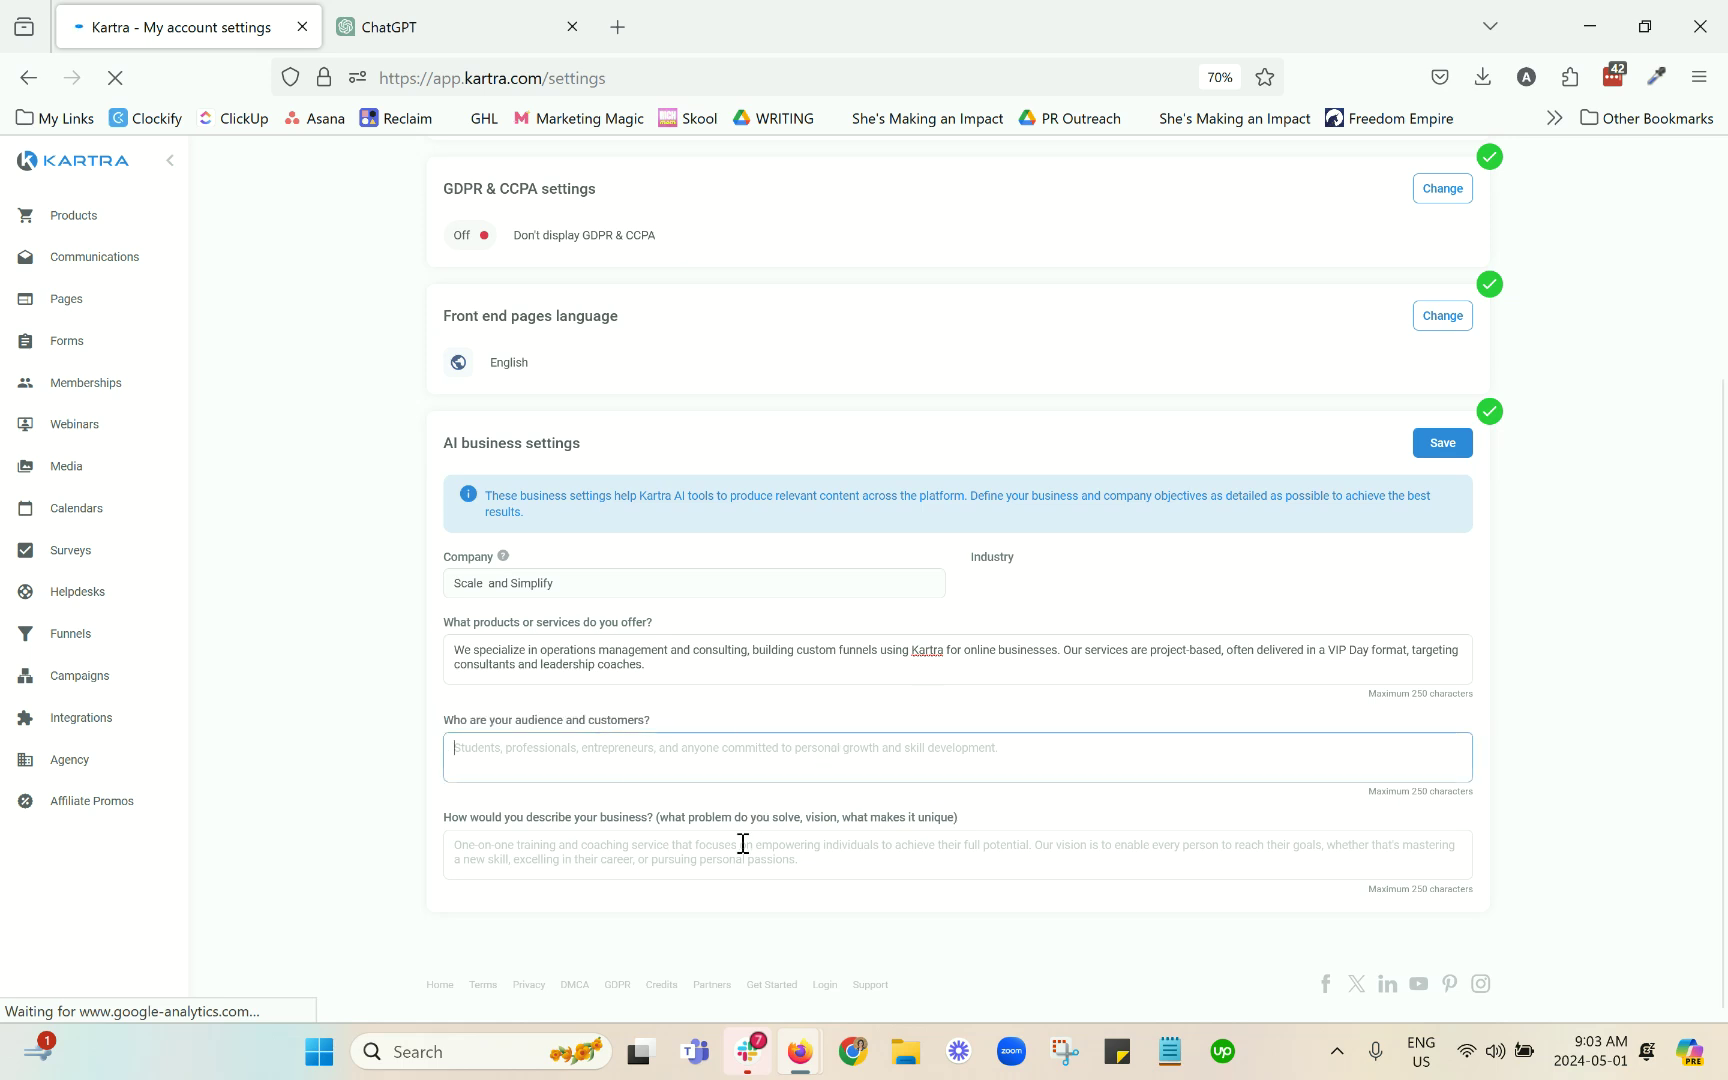
triple_click(529, 822)
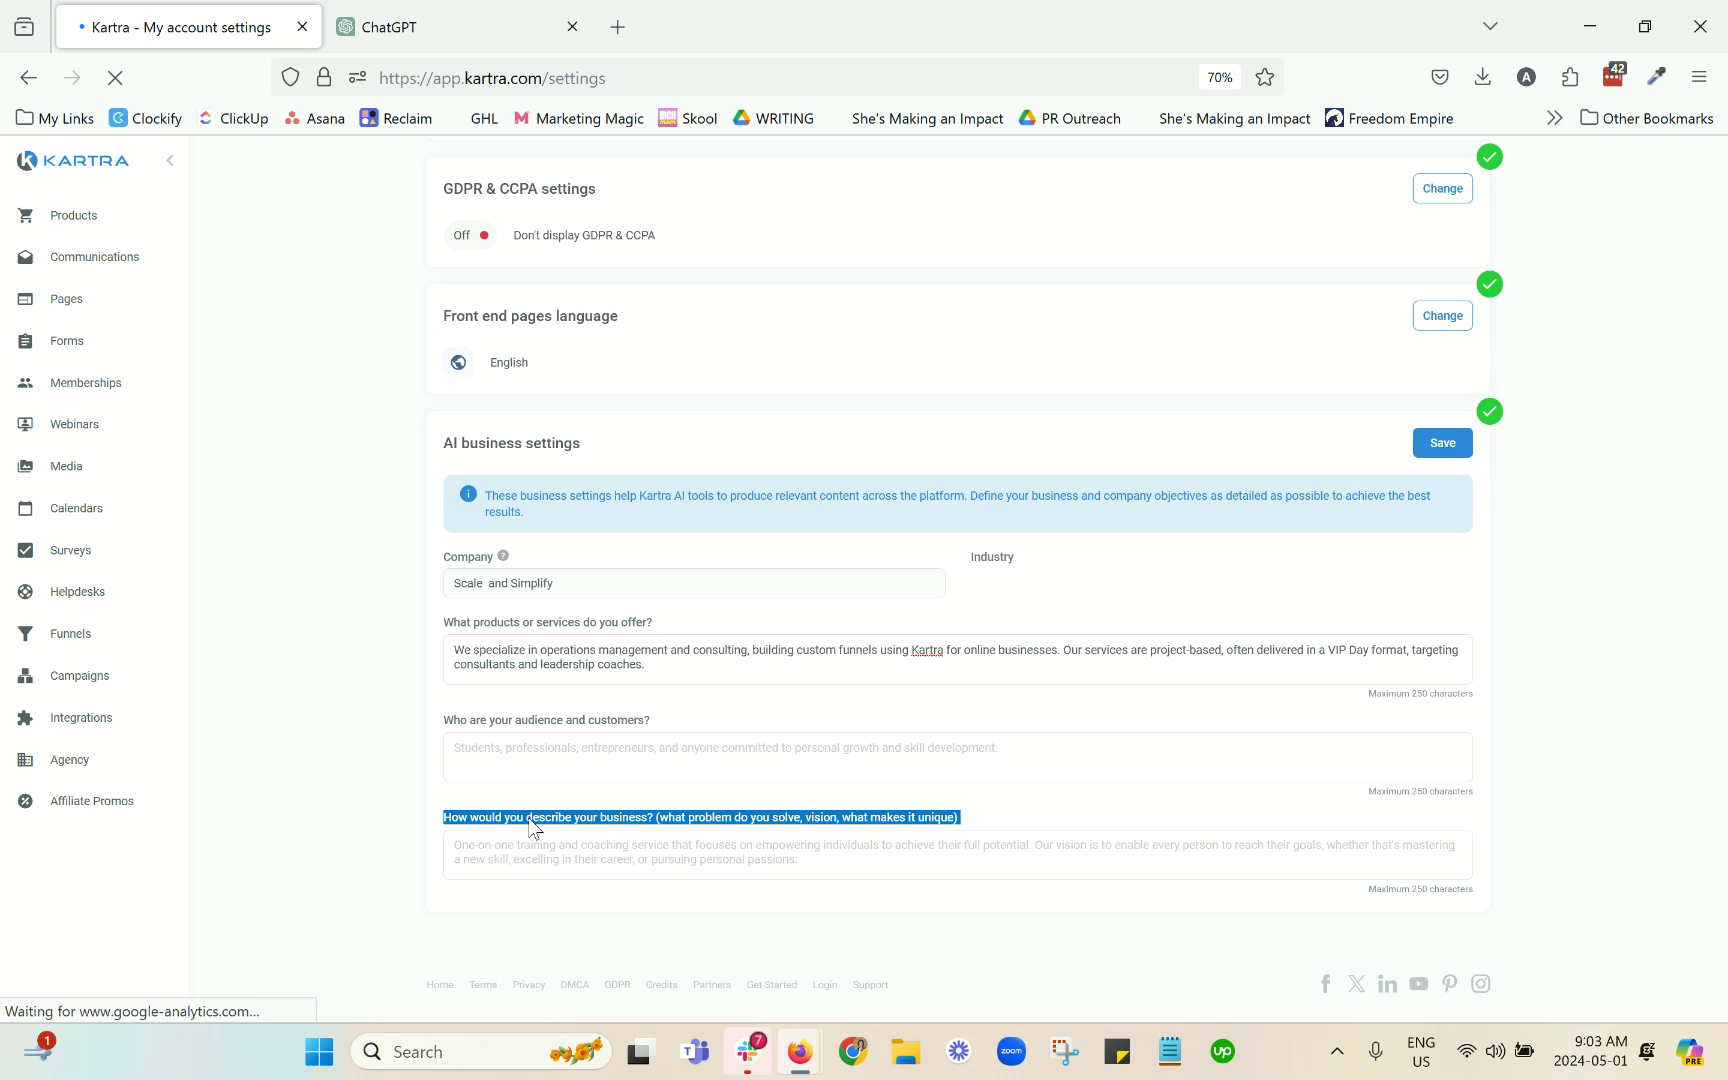
left_click(843, 824)
Highlight 'what makes it unique' in the description label and save the AI business settings
left_click_drag(845, 818, 957, 821)
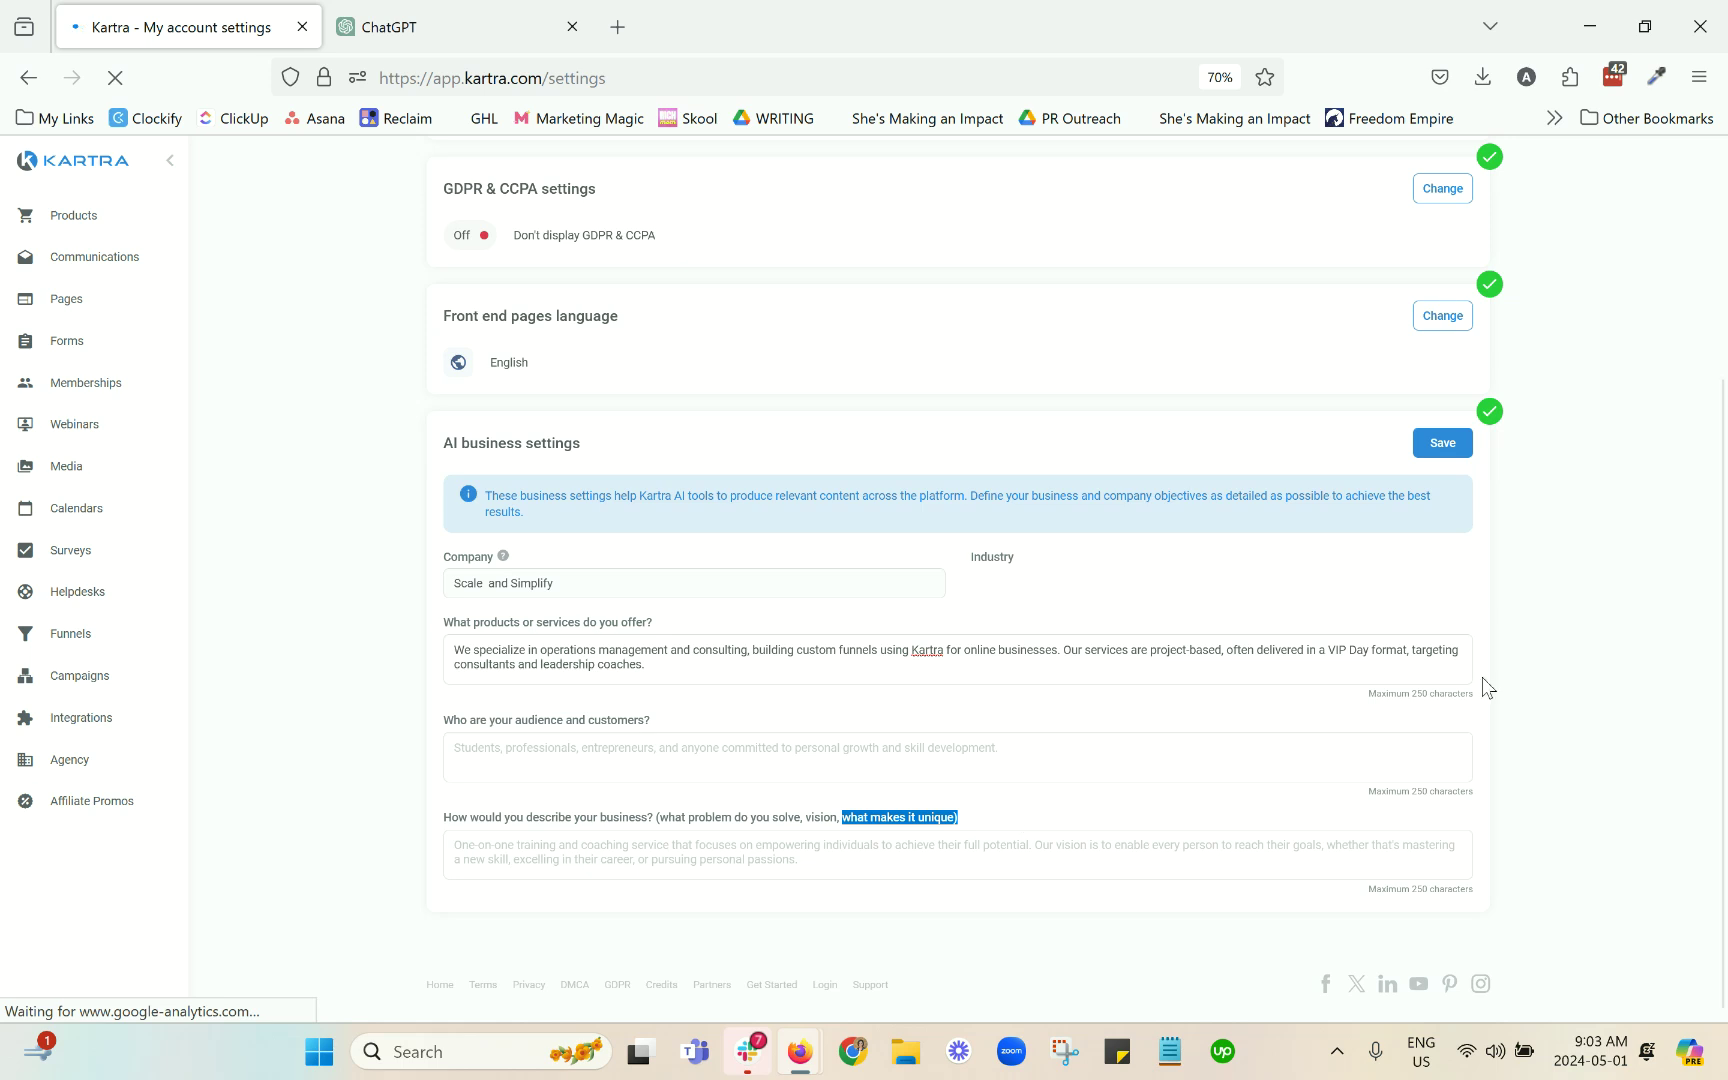
left_click(1427, 453)
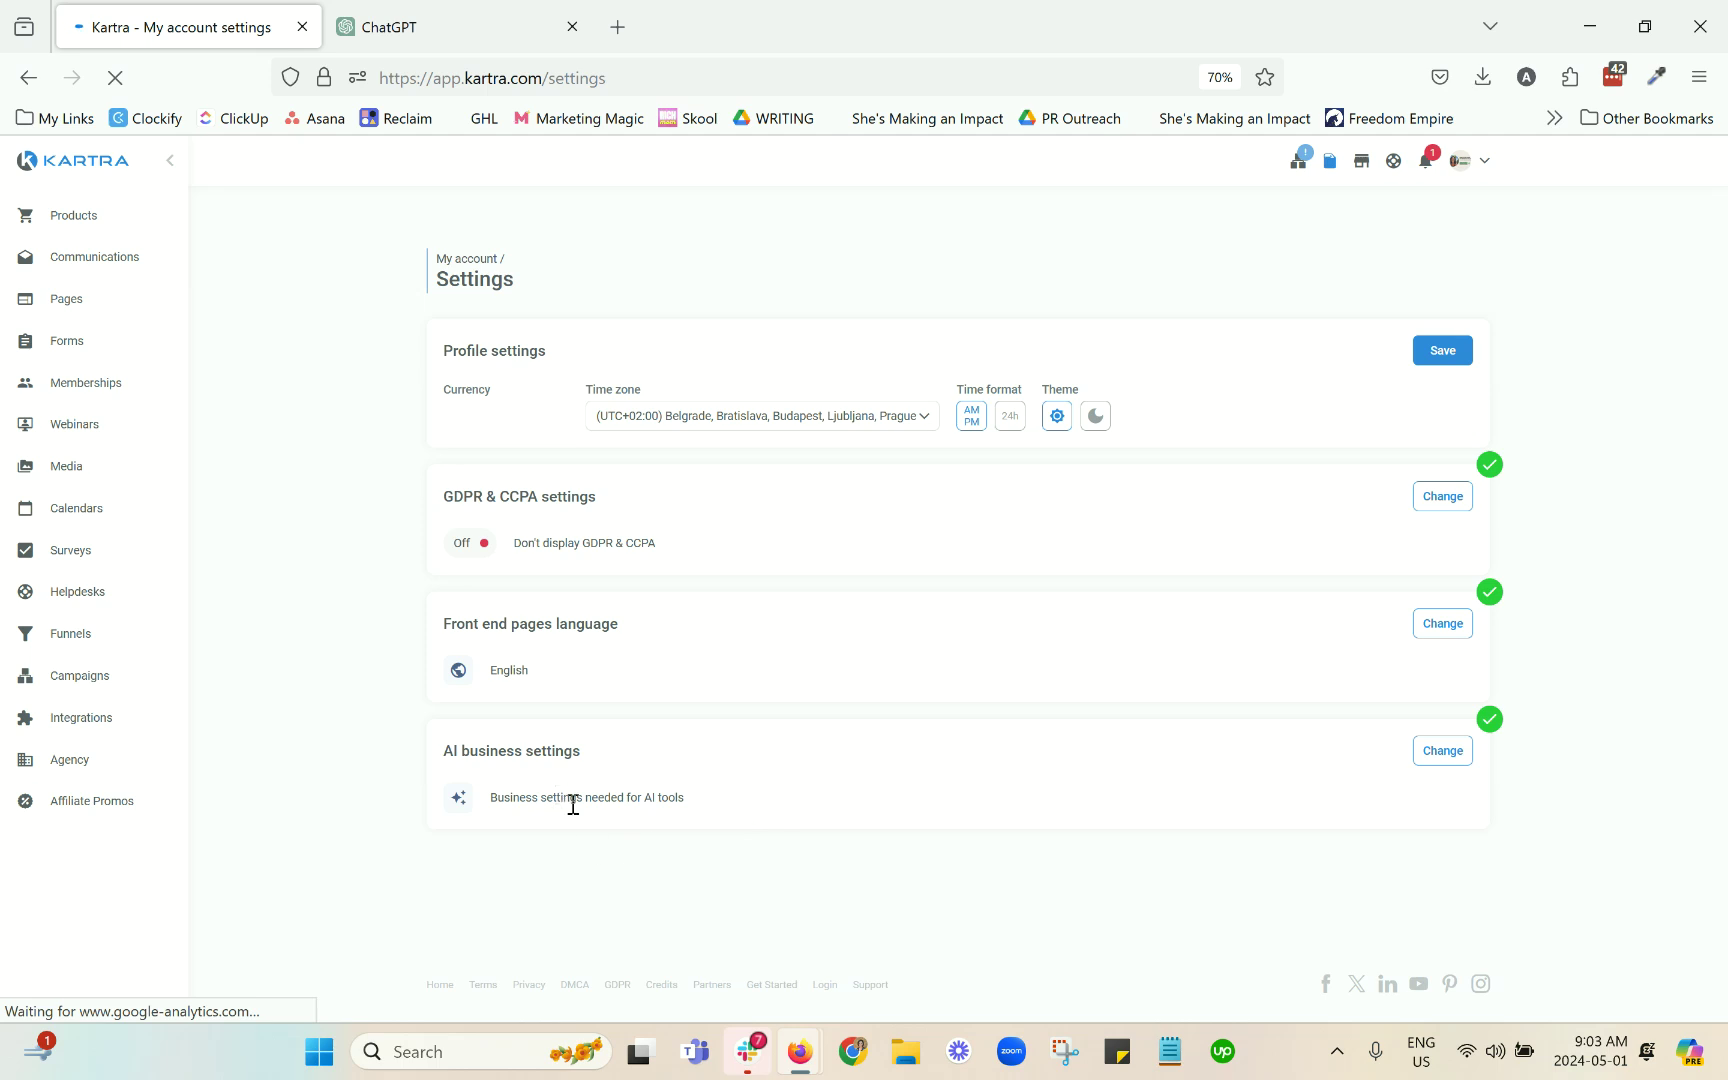
left_click(1443, 750)
scroll(700, 846, "down", 3)
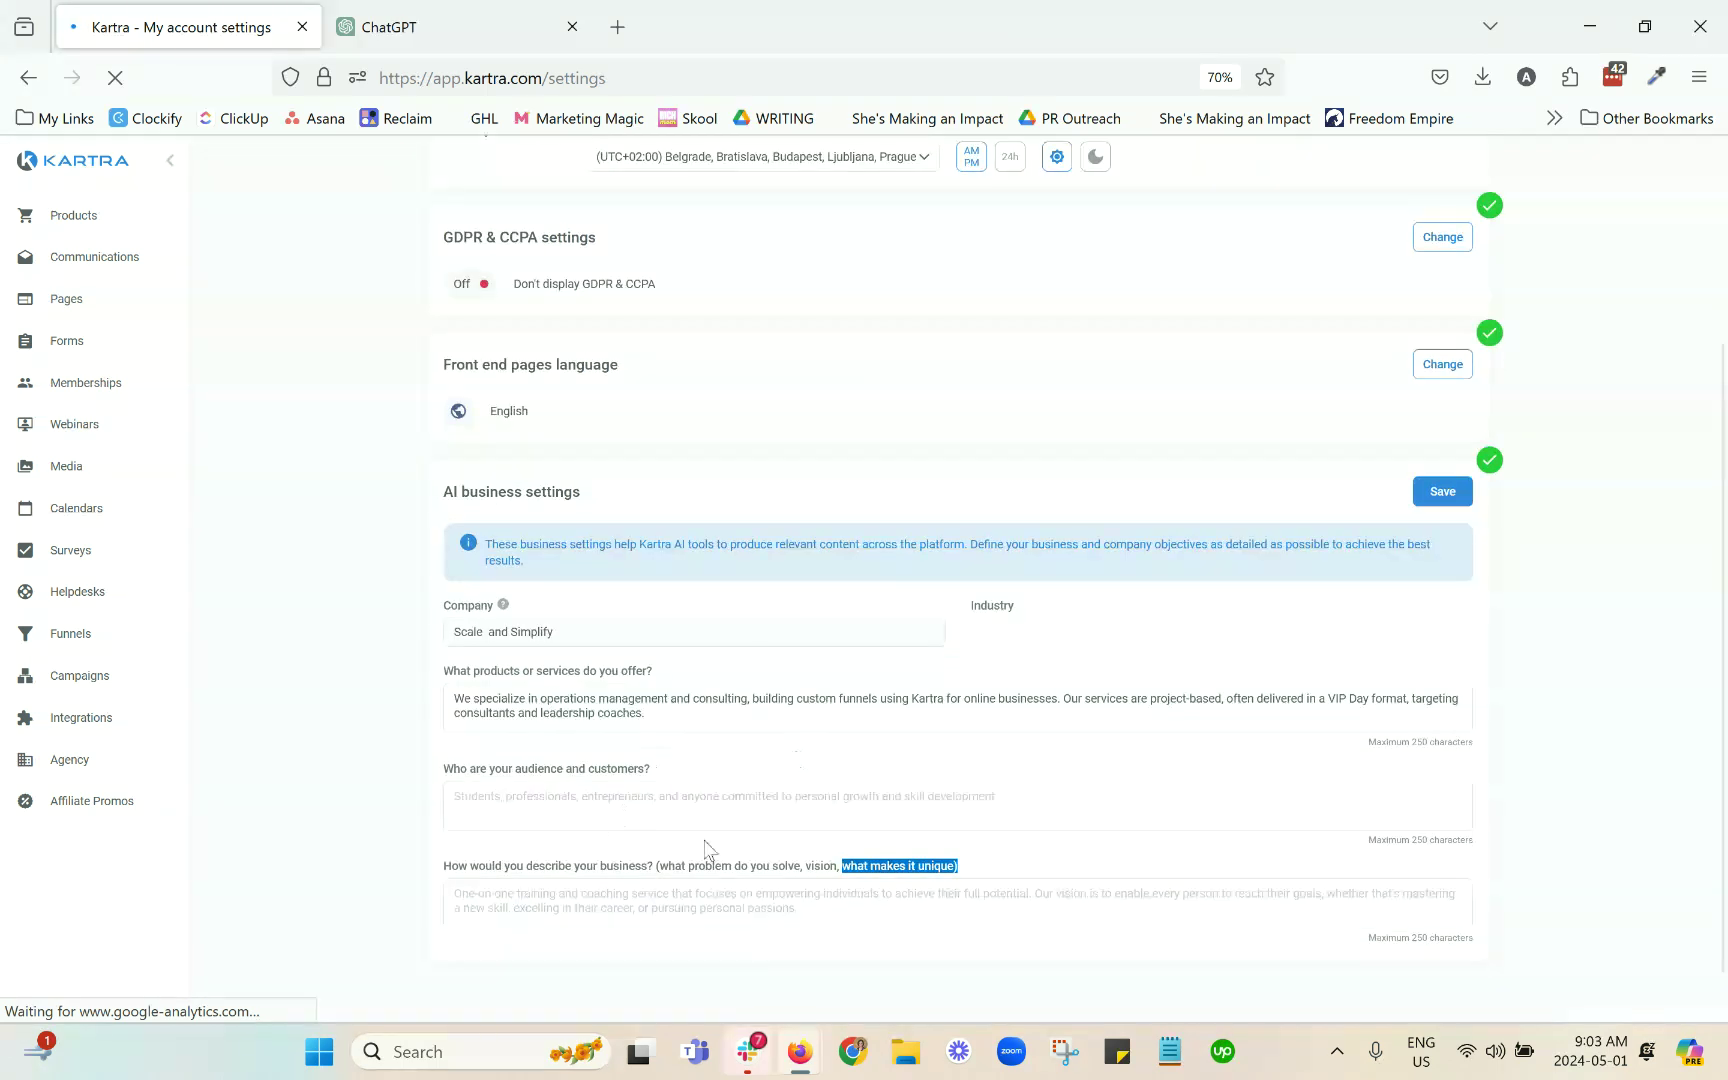
left_click(1440, 492)
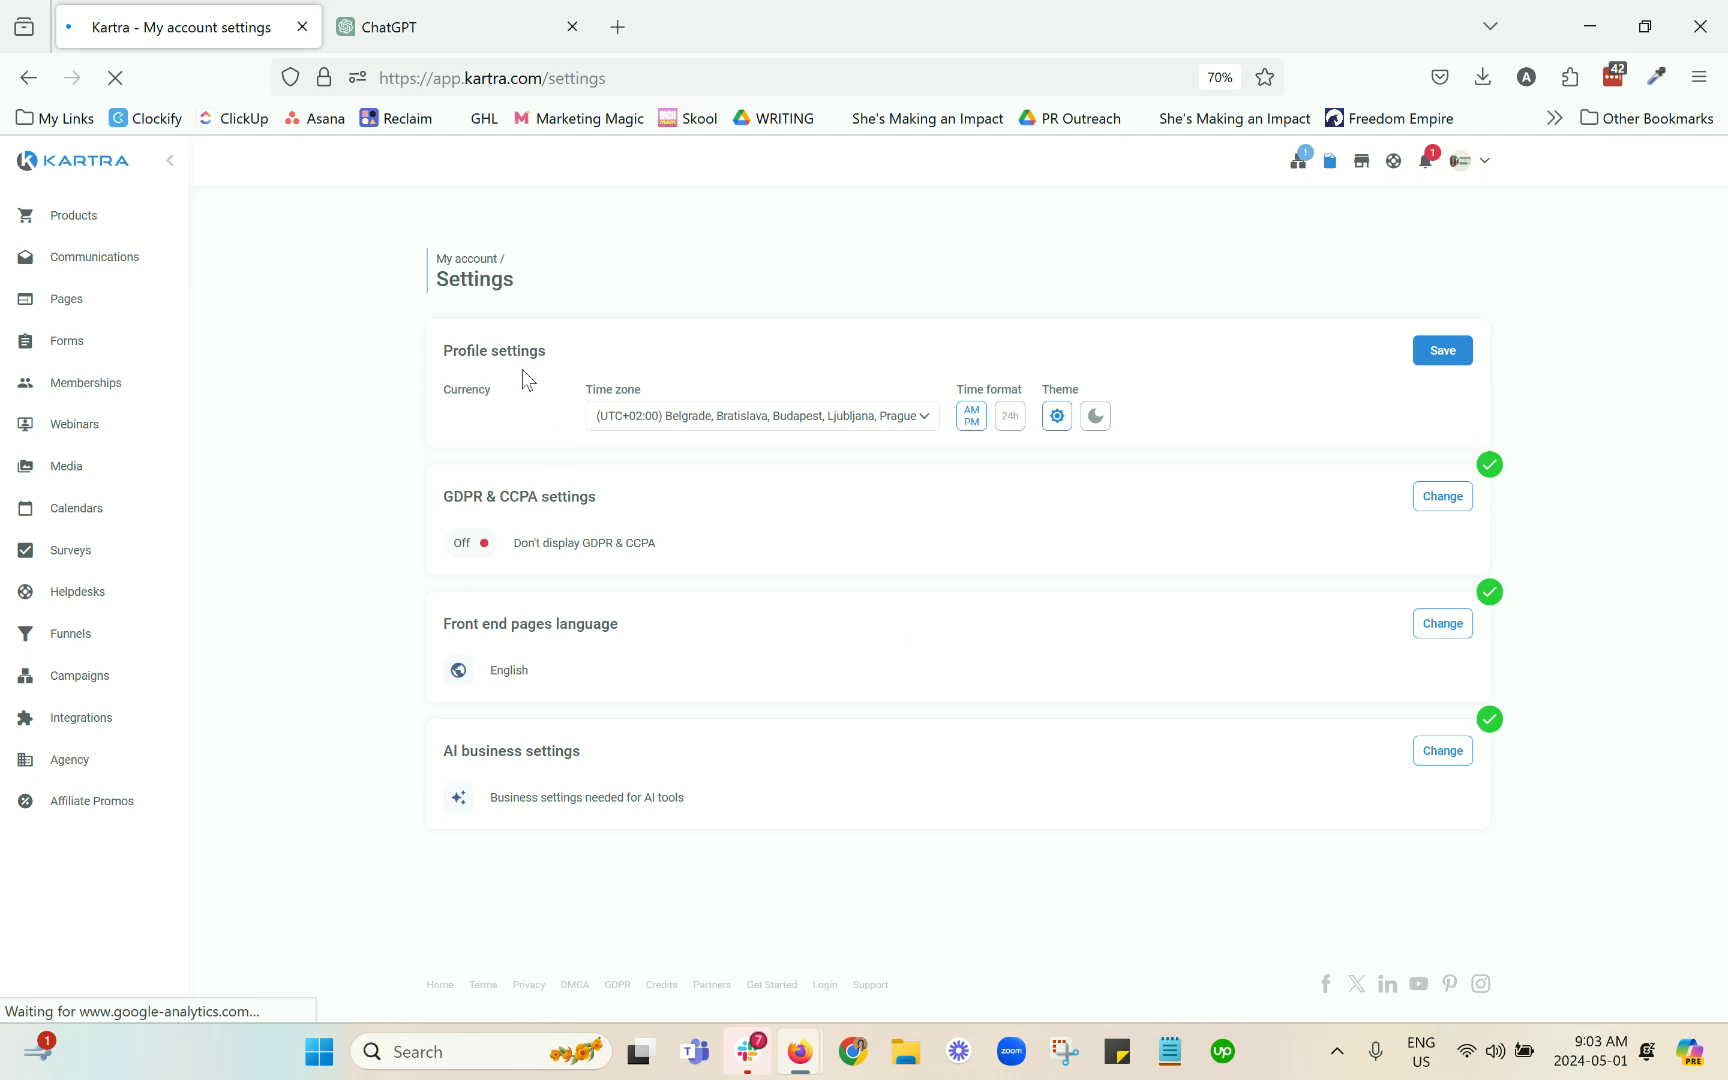